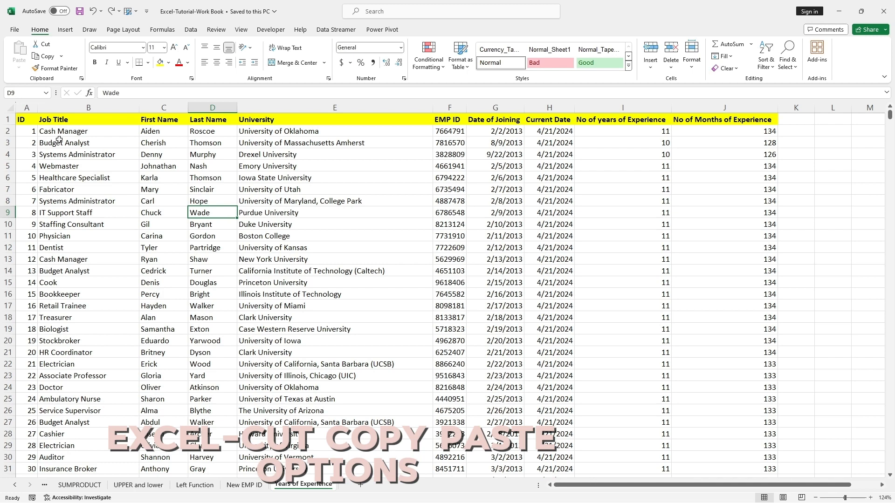
- Cut the entire contents of the Years of Experience sheet
click(9, 107)
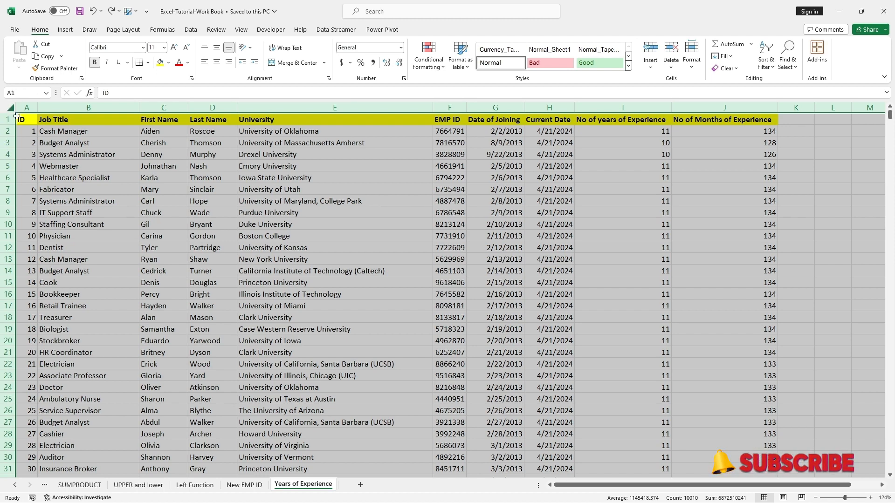
right_click(55, 159)
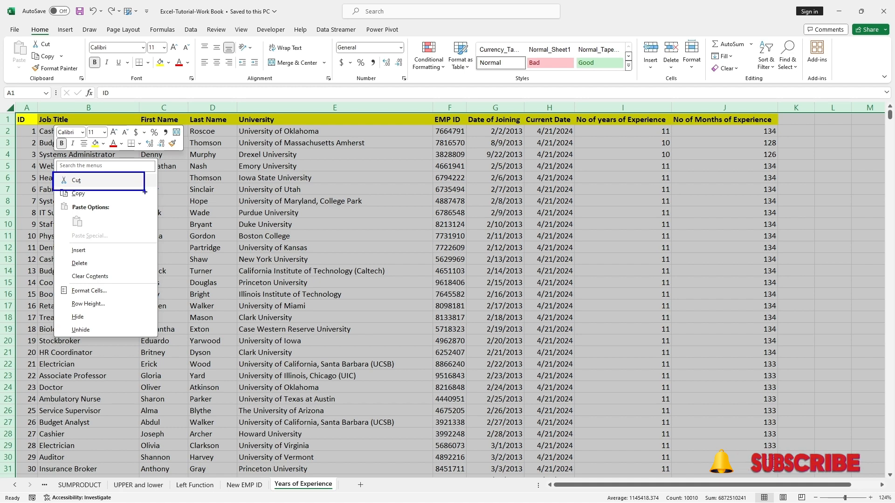
key(Escape)
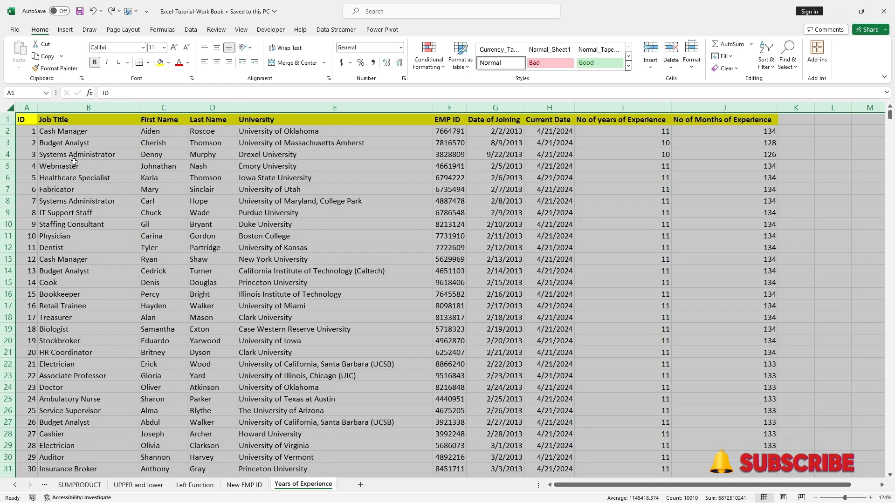
right_click(73, 162)
click(90, 180)
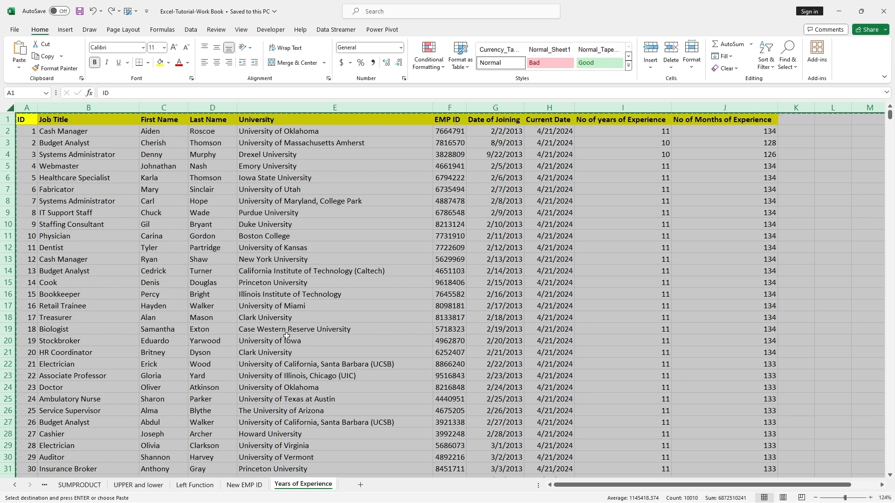
- Add a new worksheet and paste the cut data starting at cell A1
click(361, 486)
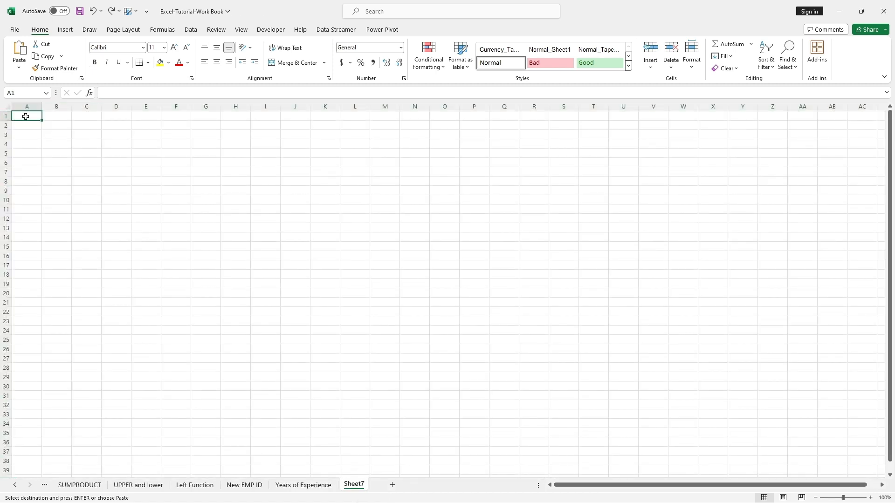
right_click(27, 118)
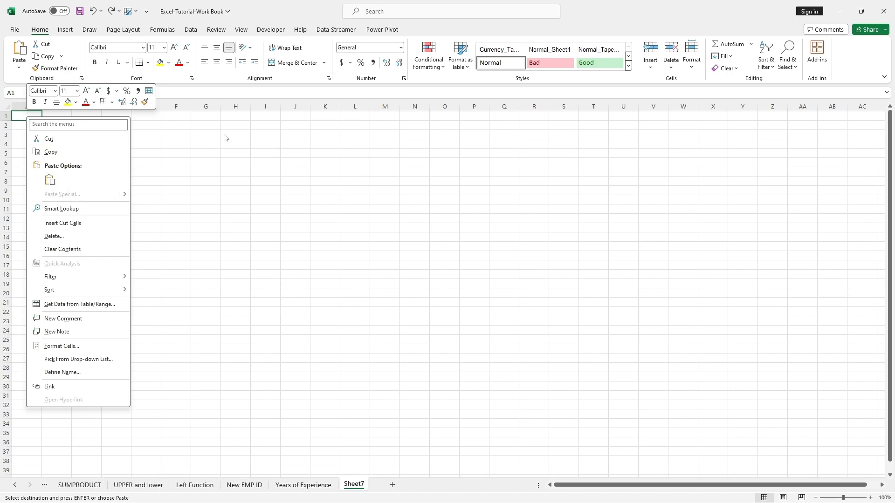
click(28, 118)
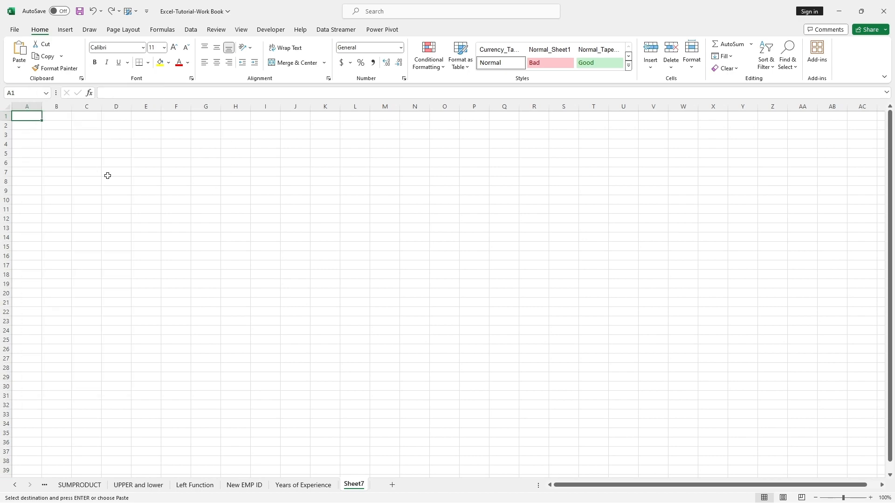
key(ctrl+v)
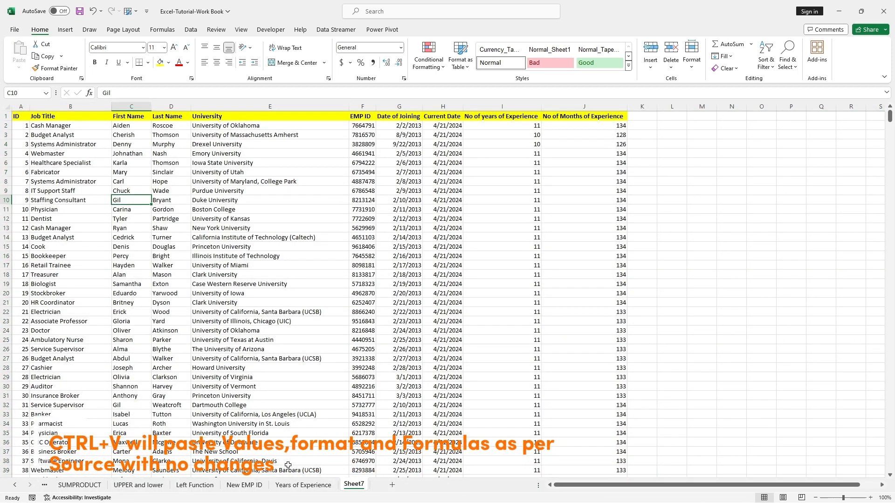
- Compare the Years of Experience source sheet with the pasted data on Sheet7
click(303, 484)
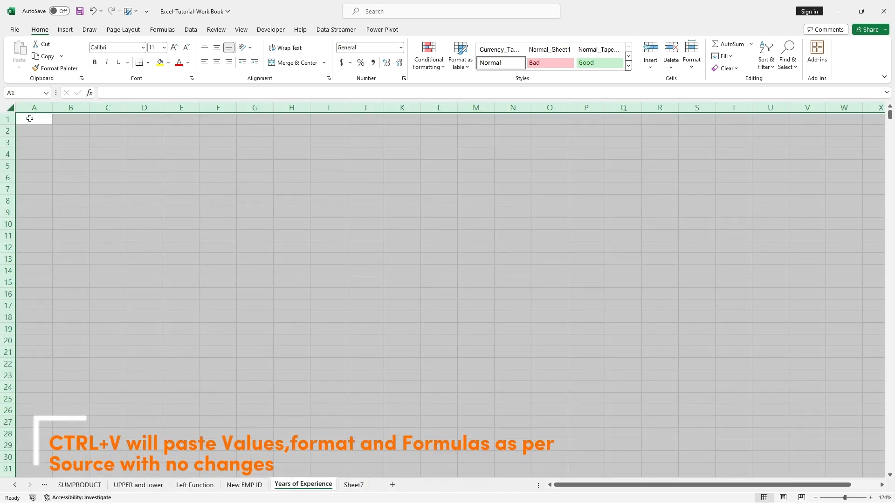
click(354, 485)
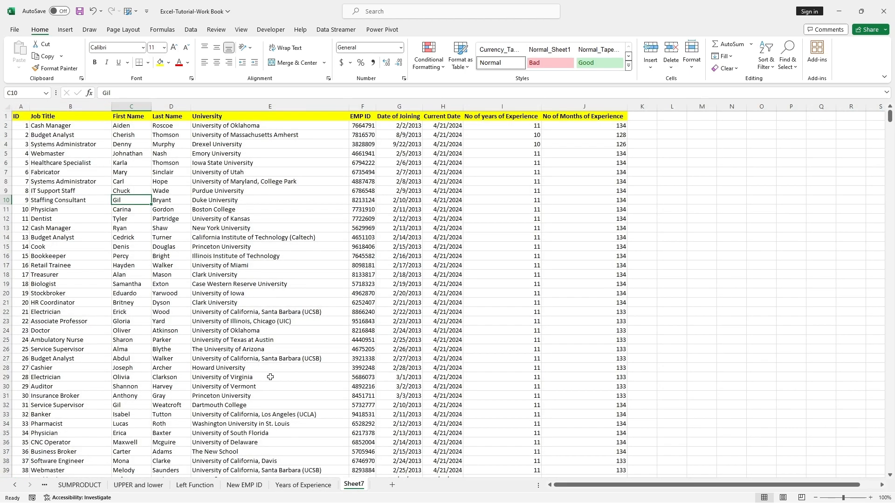
click(306, 484)
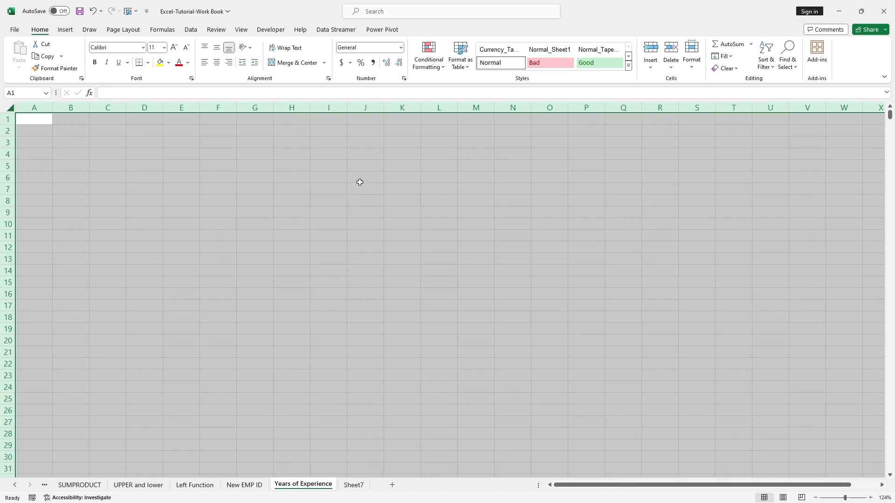
click(354, 485)
click(42, 136)
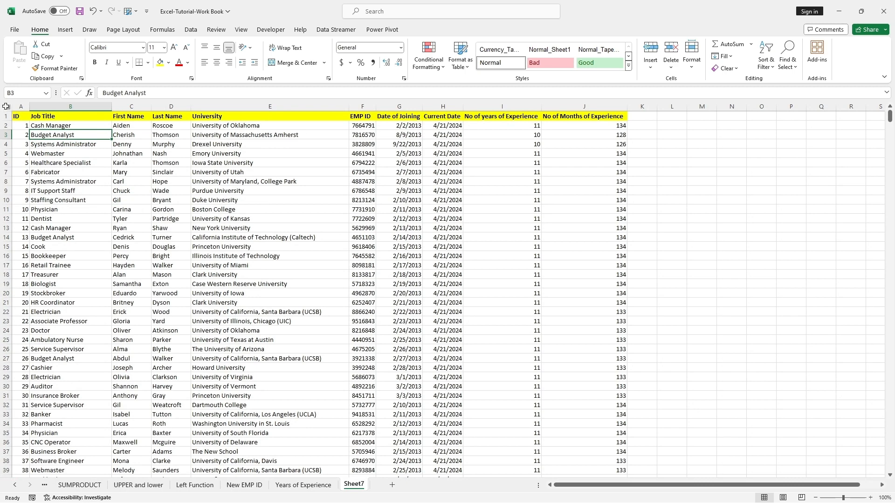
click(304, 486)
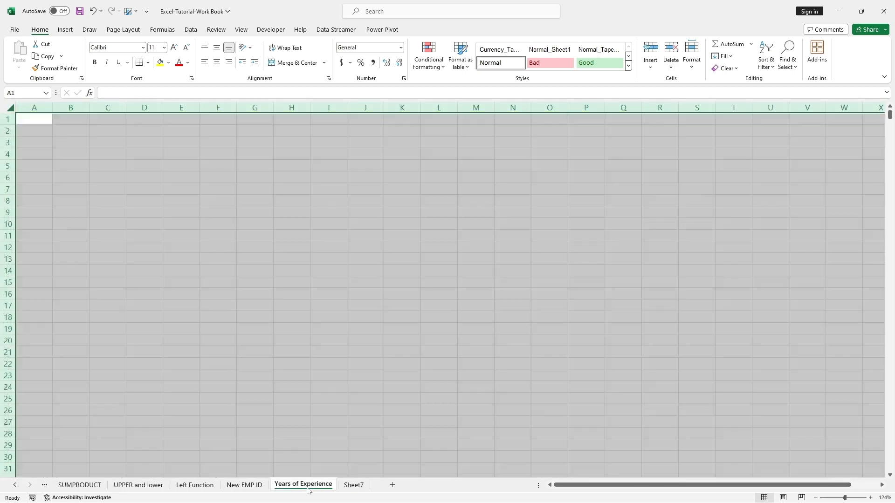
key(ctrl+Page_Down)
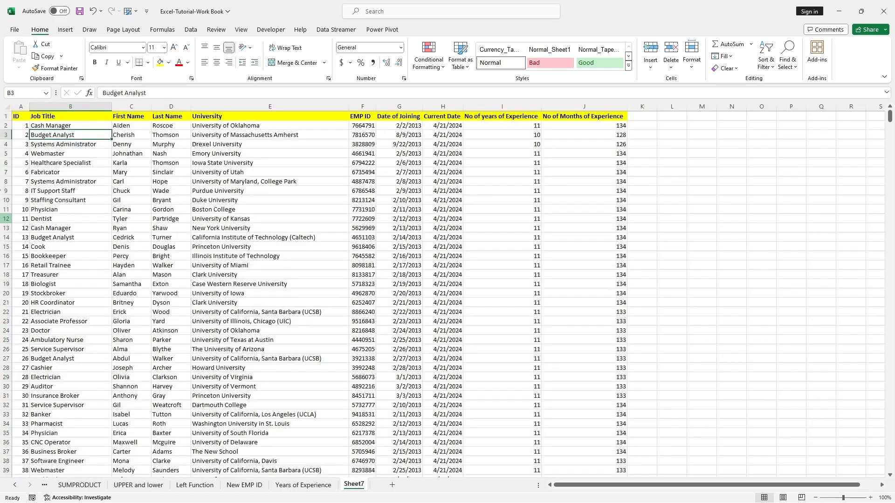
- Copy the full data range on Sheet7, from cell A1 across all filled columns and down to the last row
click(7, 107)
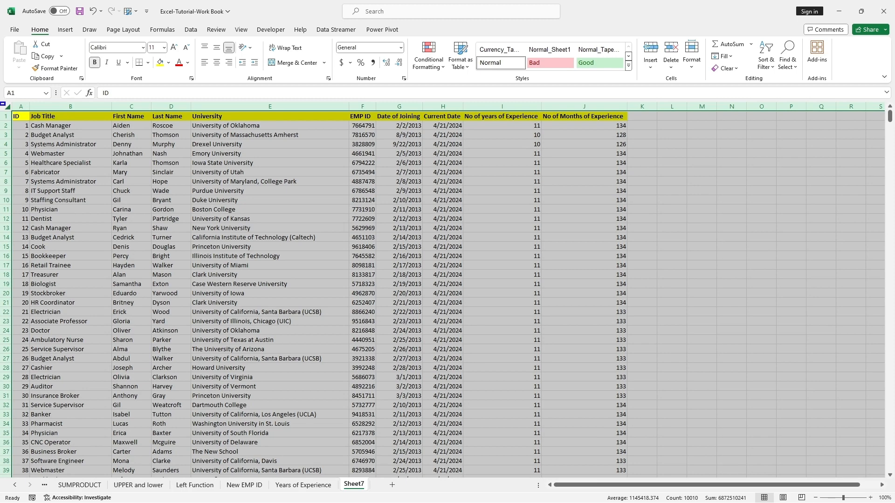
click(170, 188)
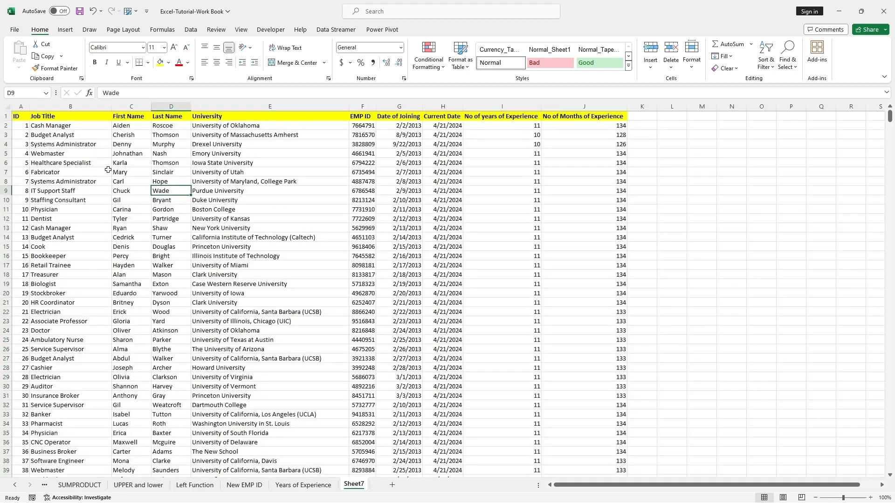
click(26, 117)
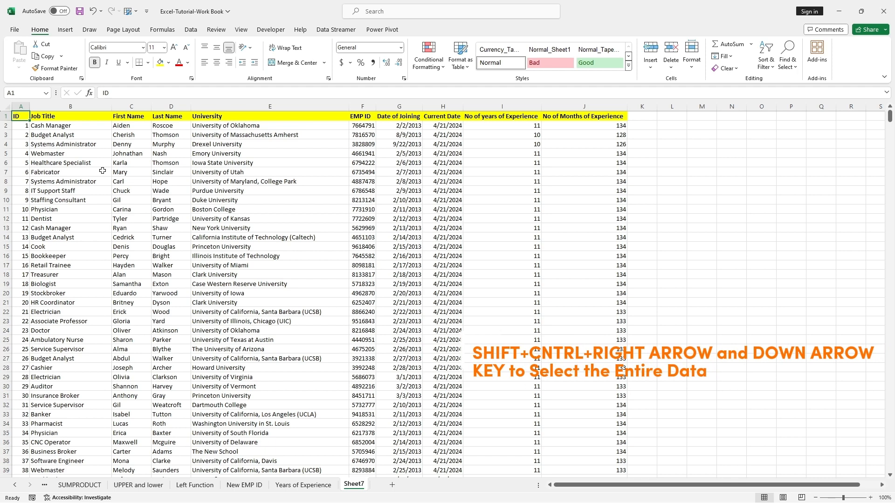
key(ctrl+shift+Right)
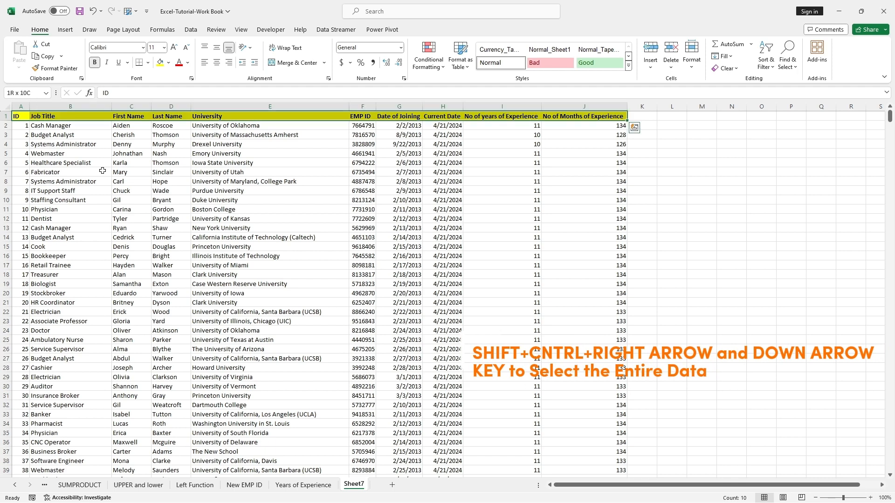
key(ctrl+shift+Down)
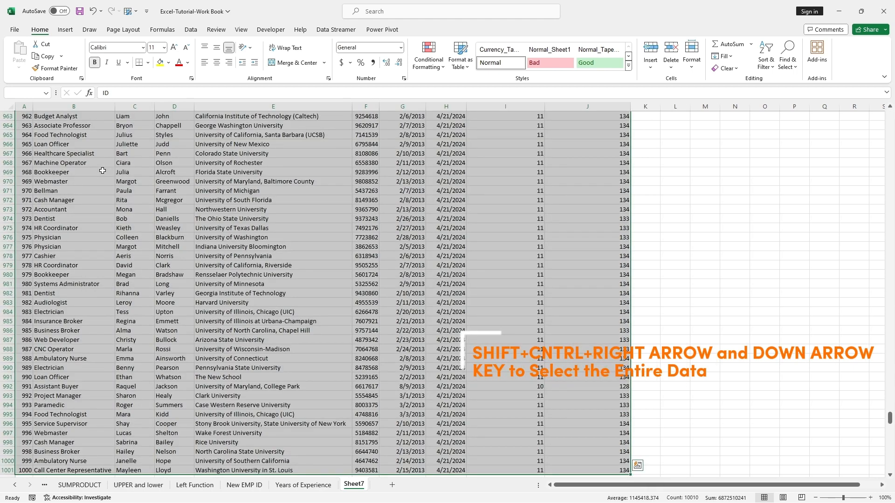
key(ctrl+c)
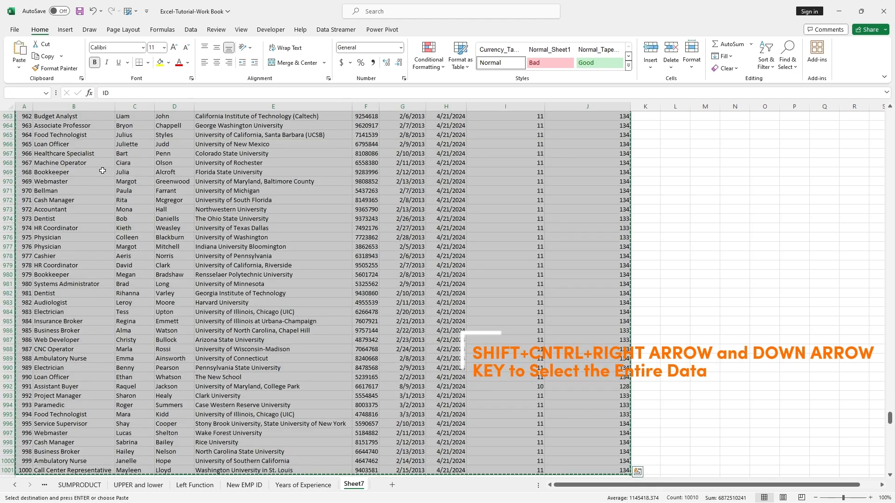
- Paste the copied data into cell A1 of the Years of Experience sheet using the standard Paste option
click(304, 485)
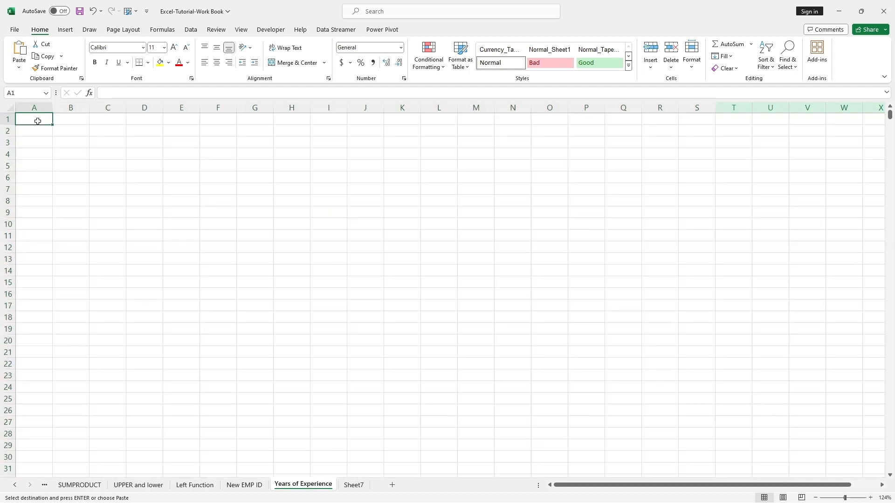
right_click(39, 122)
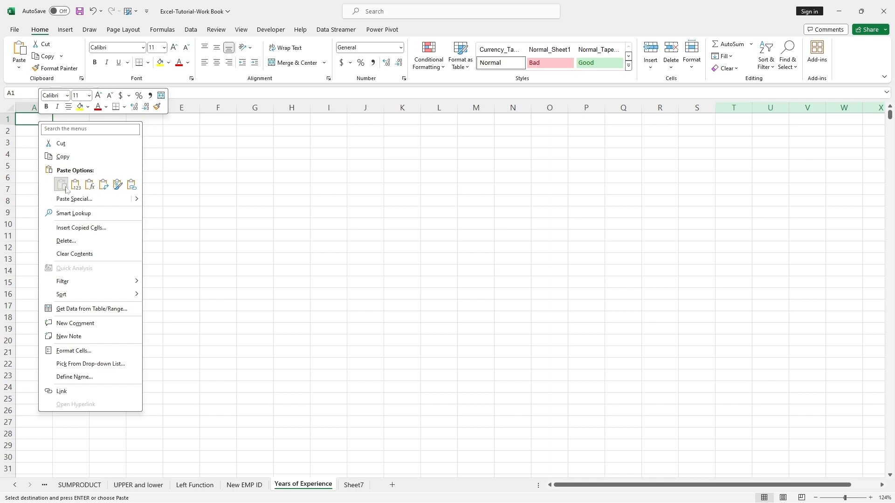
click(66, 189)
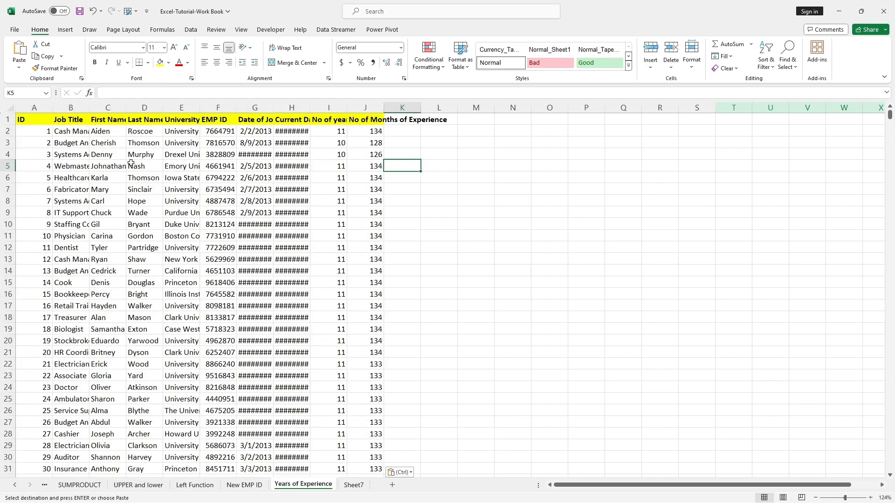
- Check the pasted formula in cell J2 and compare the column widths with those on Sheet7
click(376, 132)
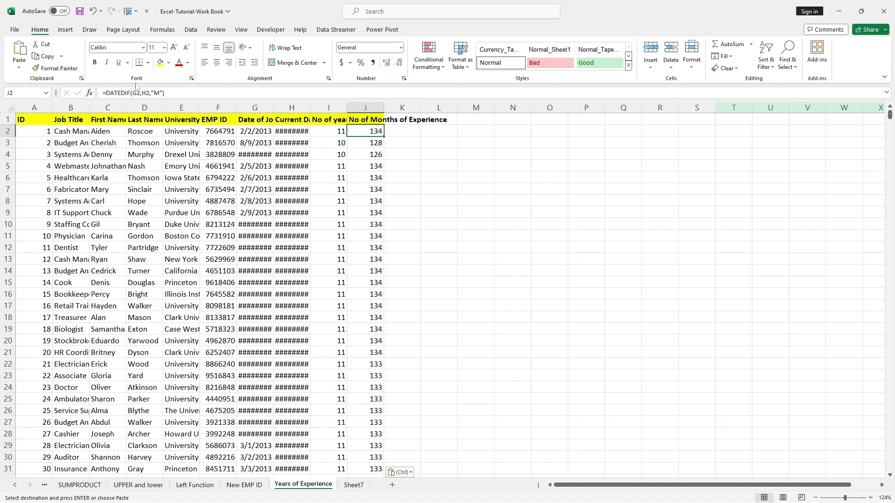
drag(85, 82, 185, 106)
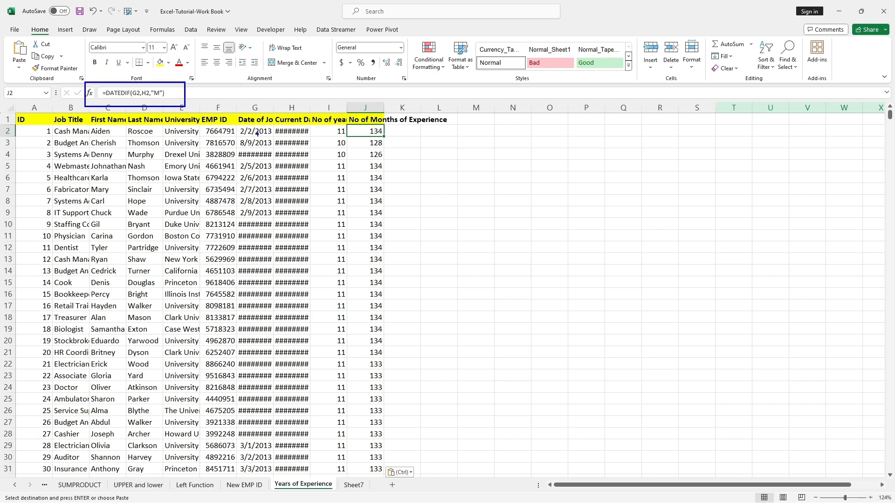
key(Escape)
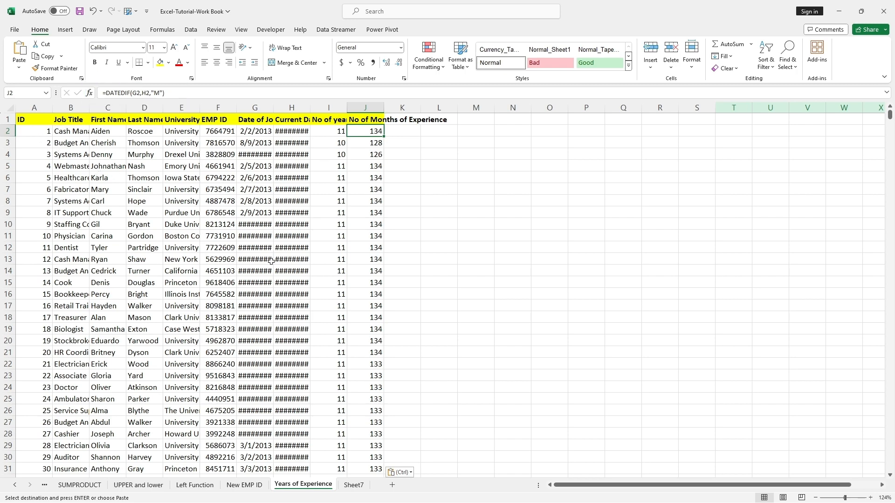
click(354, 485)
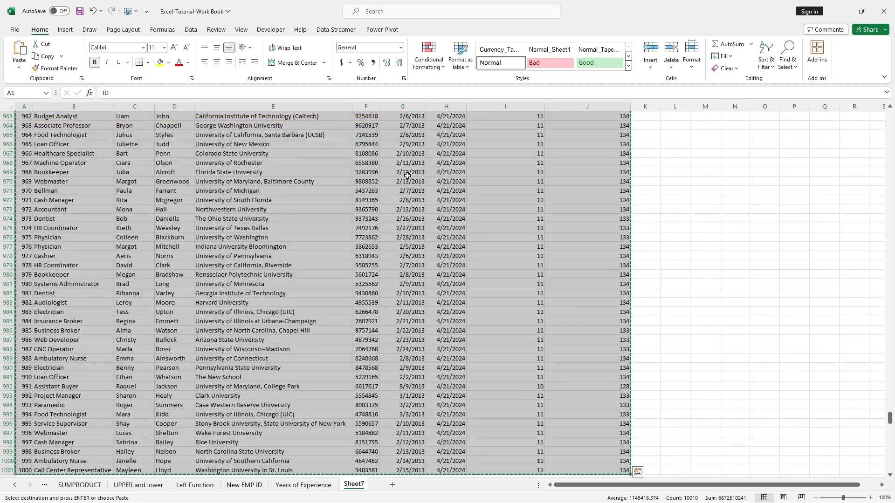
scroll(398, 200, up, 20)
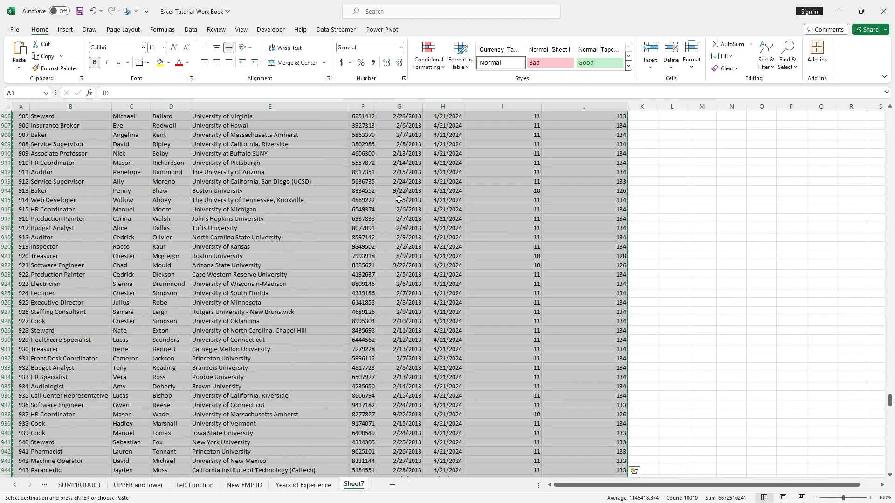
click(295, 486)
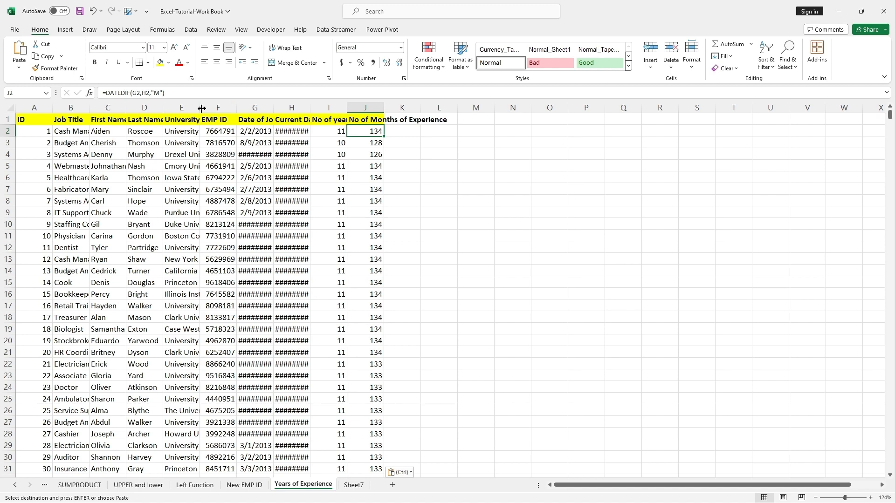
- AutoFit the widths of columns A through K on the Years of Experience sheet
drag(31, 107, 415, 107)
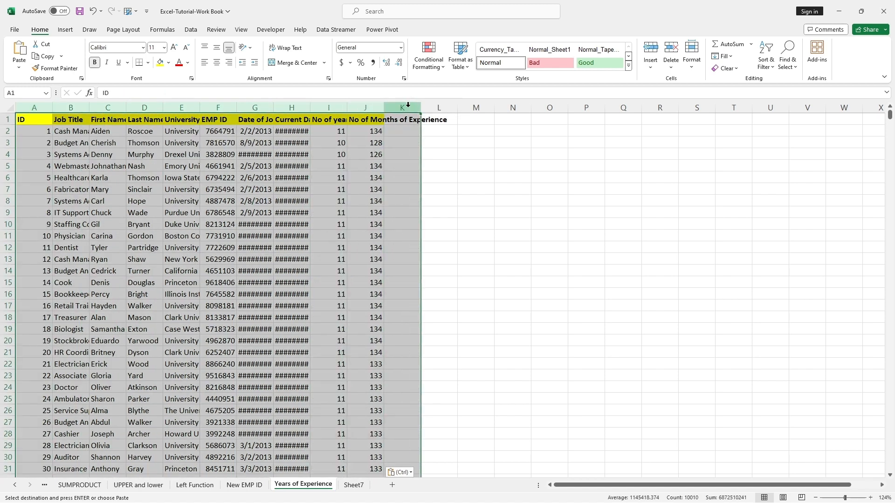
double_click(162, 108)
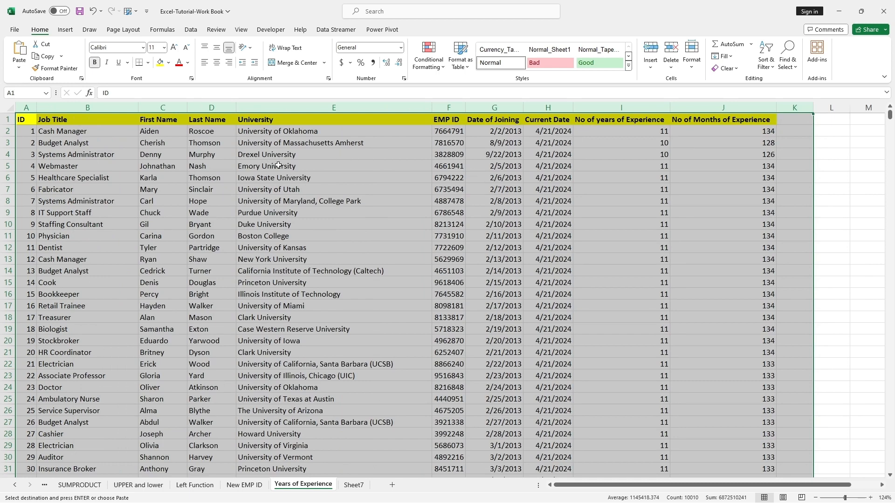
key(Right)
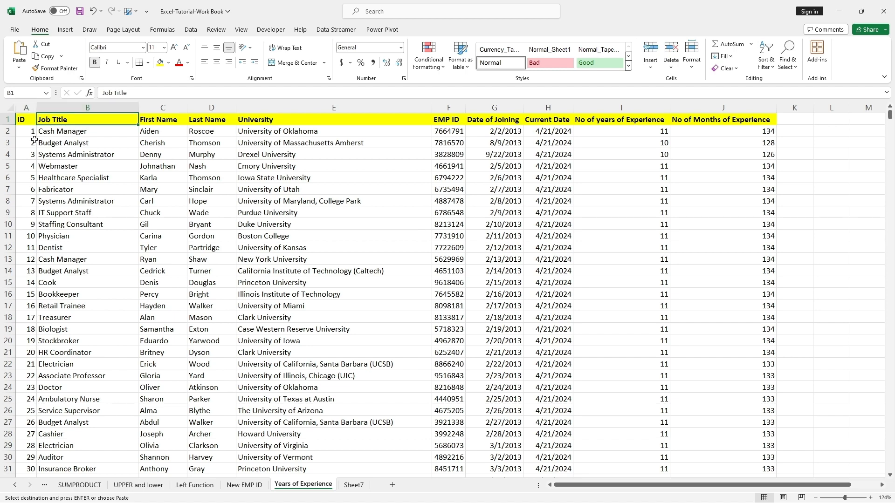
- Clear the contents of the entire Years of Experience sheet, keeping its cell formatting
right_click(297, 485)
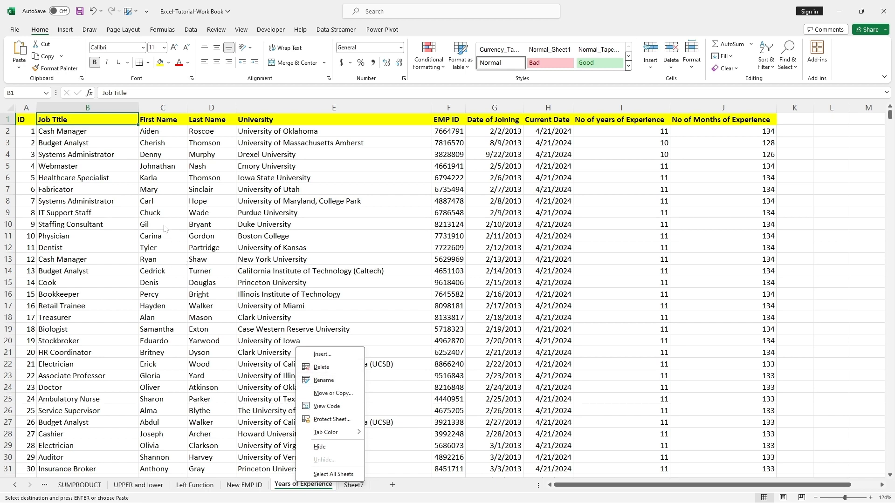
key(Escape)
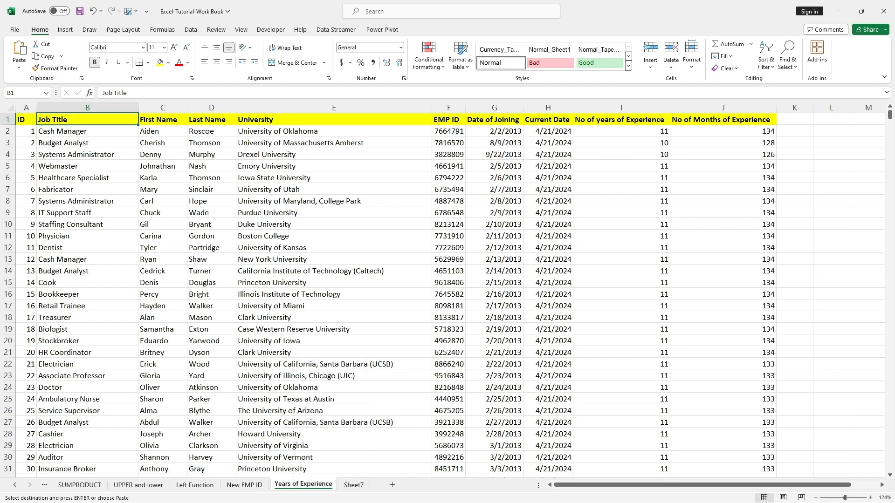
click(7, 108)
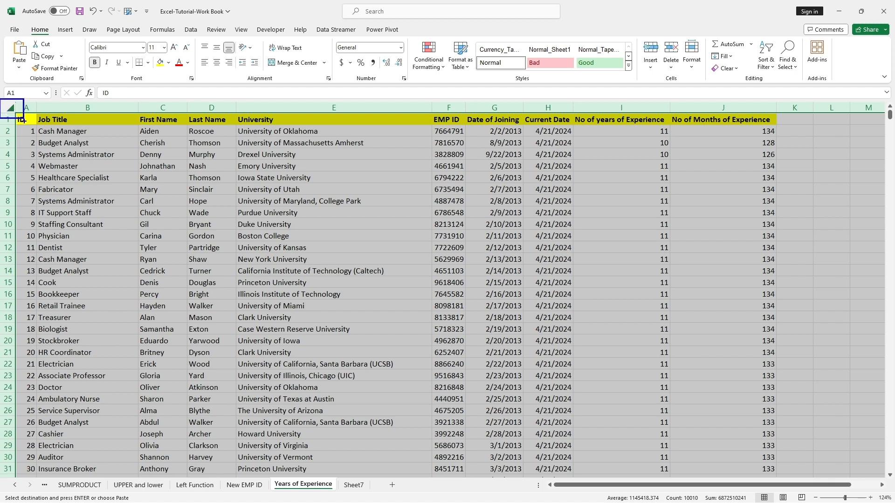
right_click(97, 166)
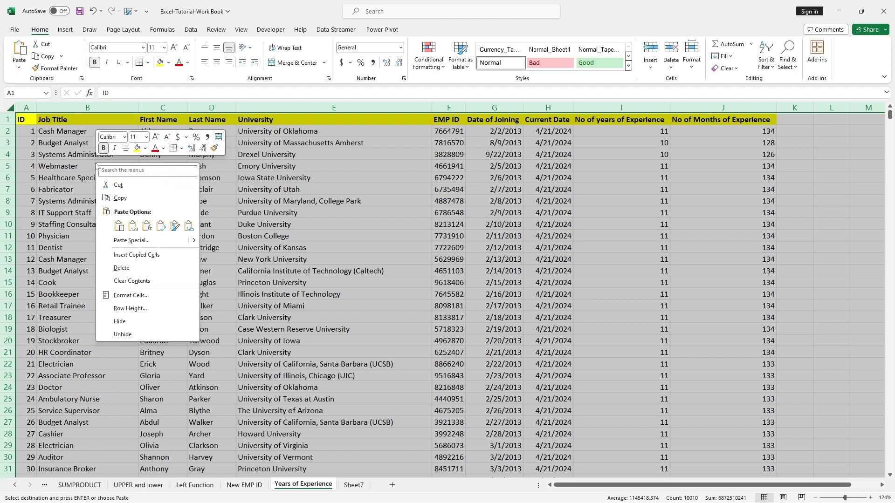
click(132, 281)
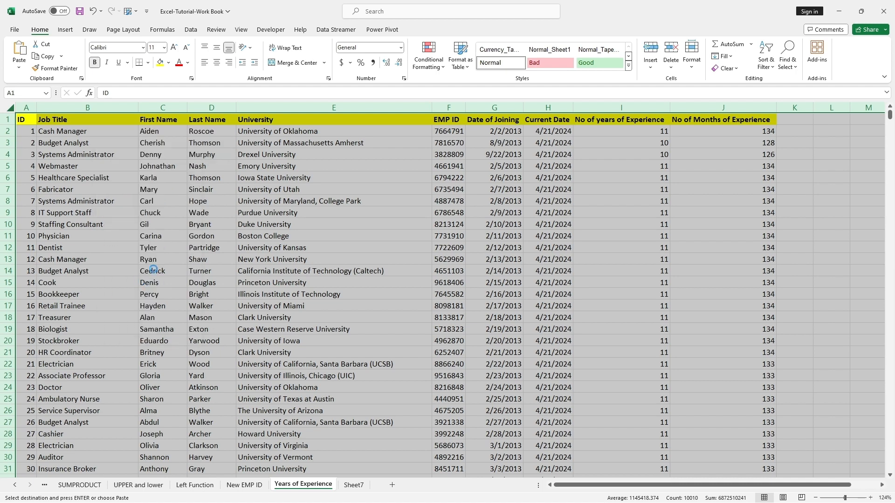
click(238, 212)
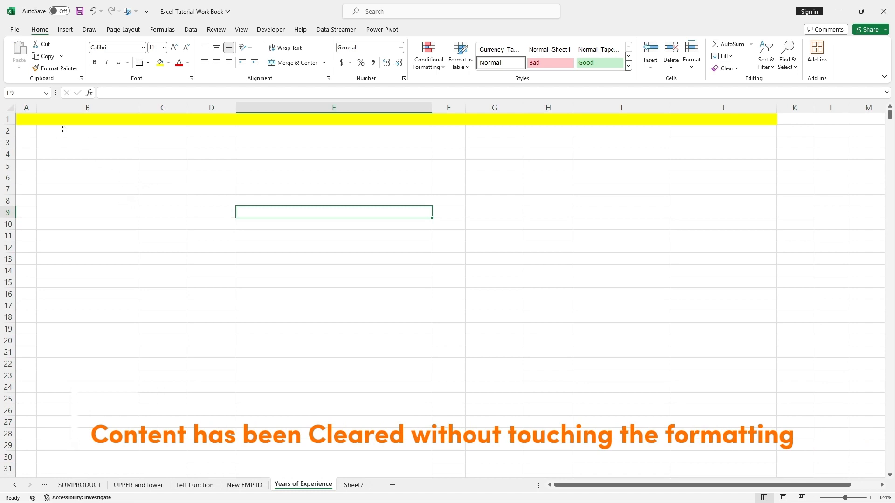
key(ctrl+Home)
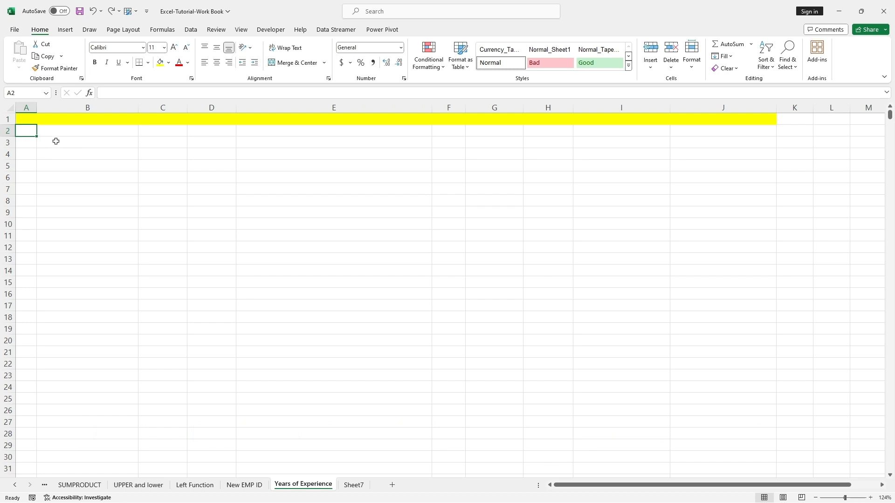
click(66, 120)
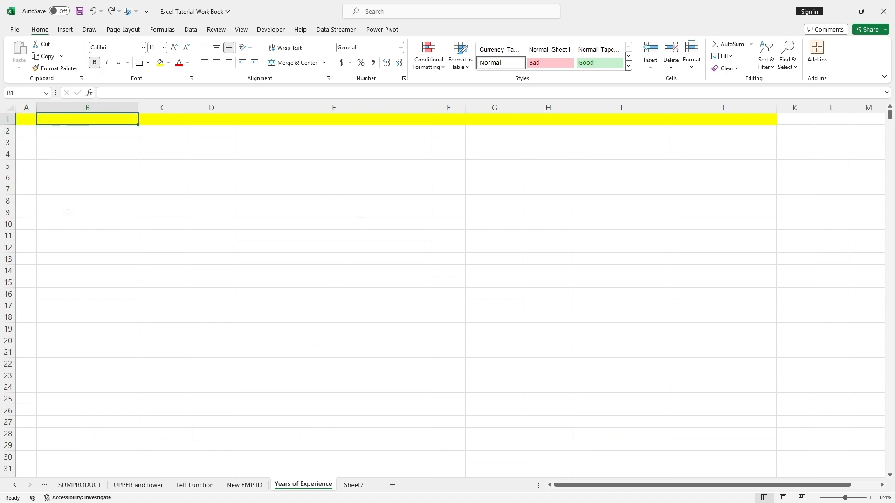
- Copy the entire Sheet7 worksheet
click(354, 485)
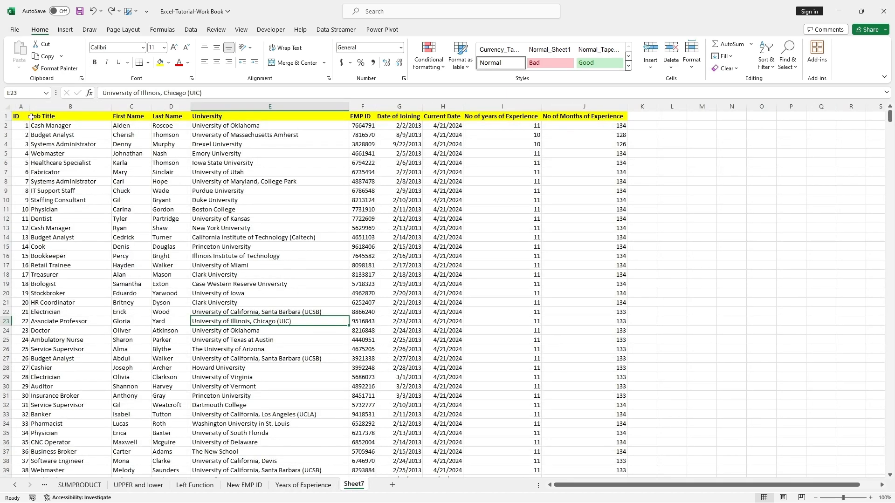
click(6, 106)
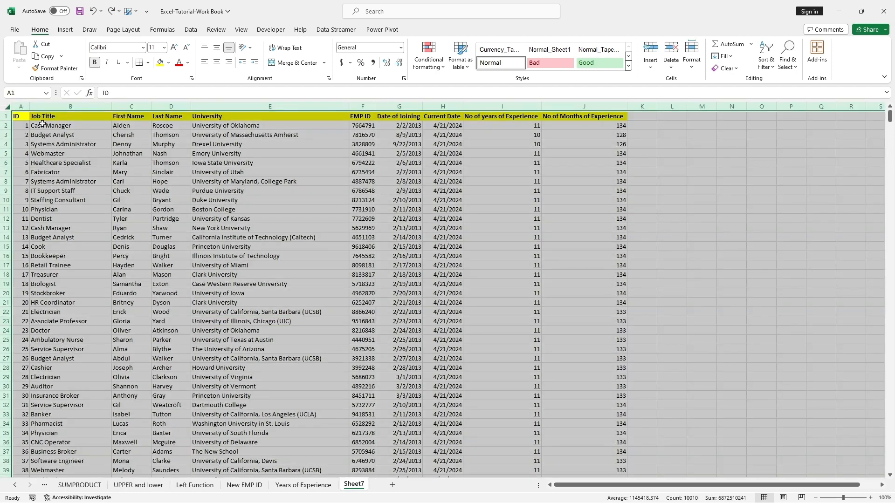
right_click(85, 145)
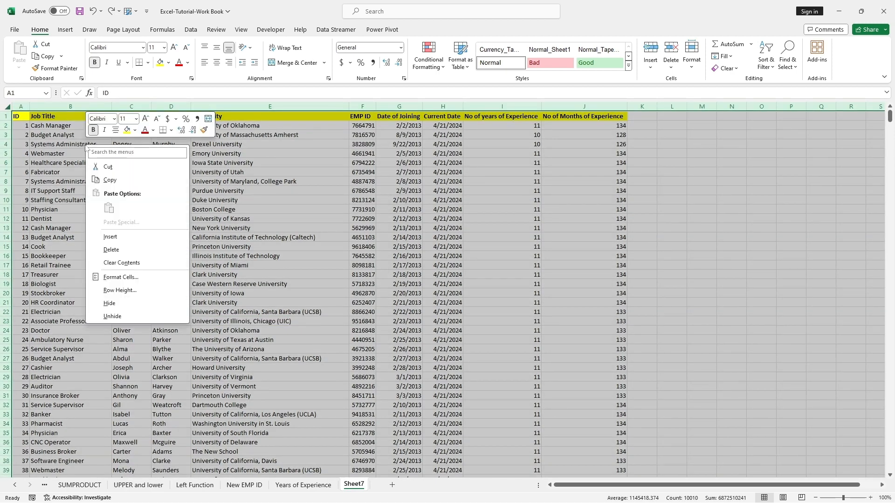
click(106, 180)
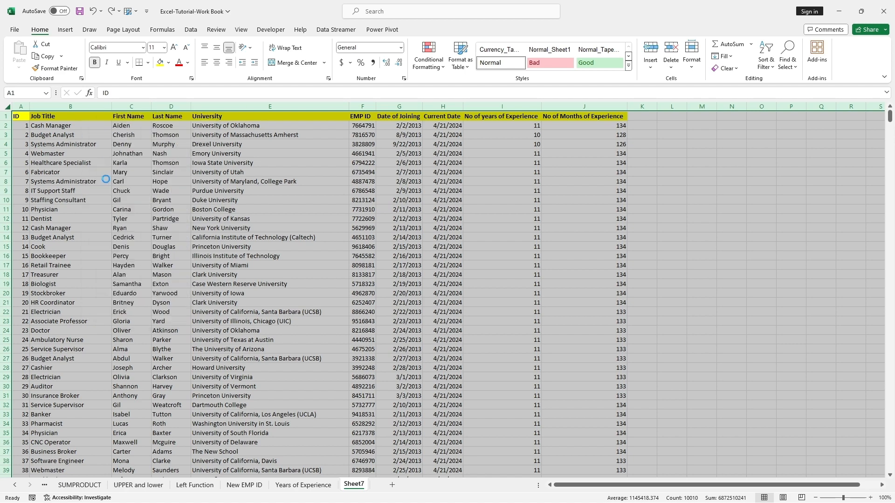
- Paste the copied sheet into cell A1 of the Years of Experience sheet with the standard Paste option and end copy mode
click(25, 119)
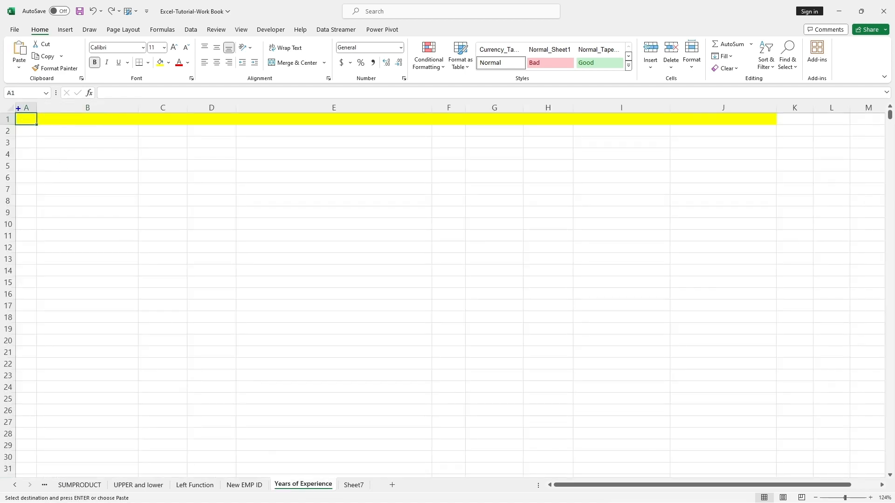
mouse_move(12, 99)
mouse_down()
mouse_move(42, 115)
mouse_move(18, 126)
mouse_up()
key(Escape)
right_click(27, 120)
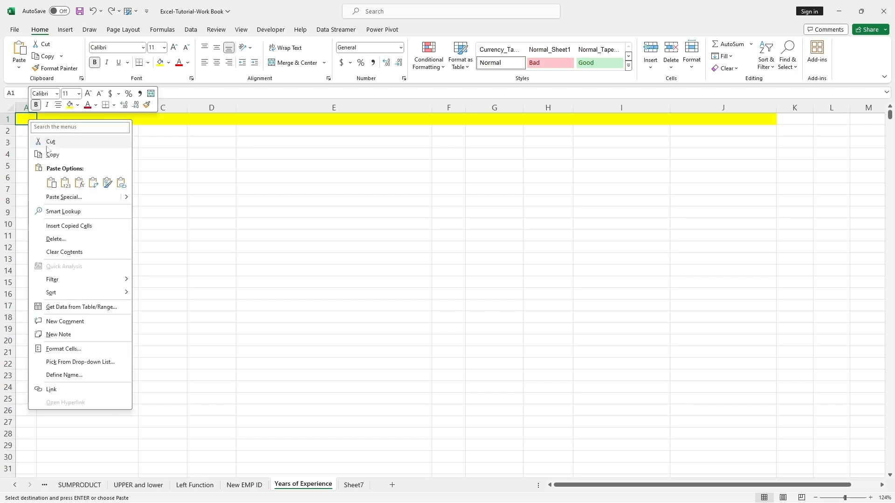
click(51, 183)
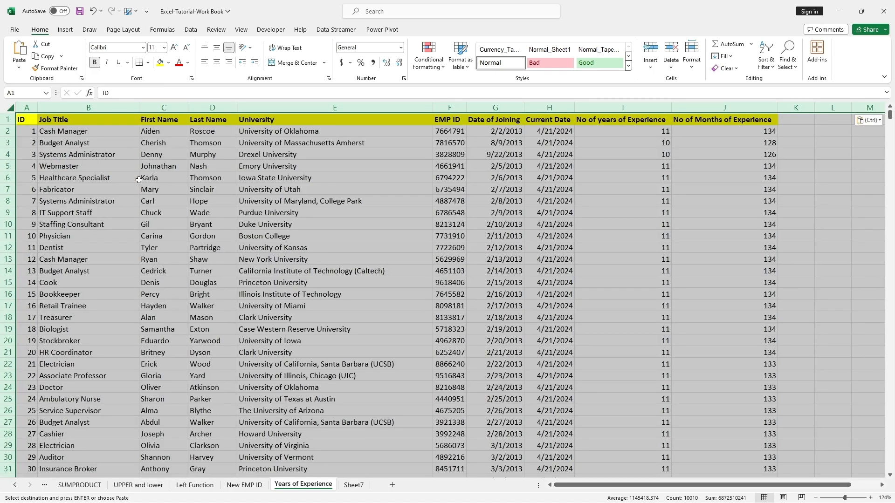
click(139, 180)
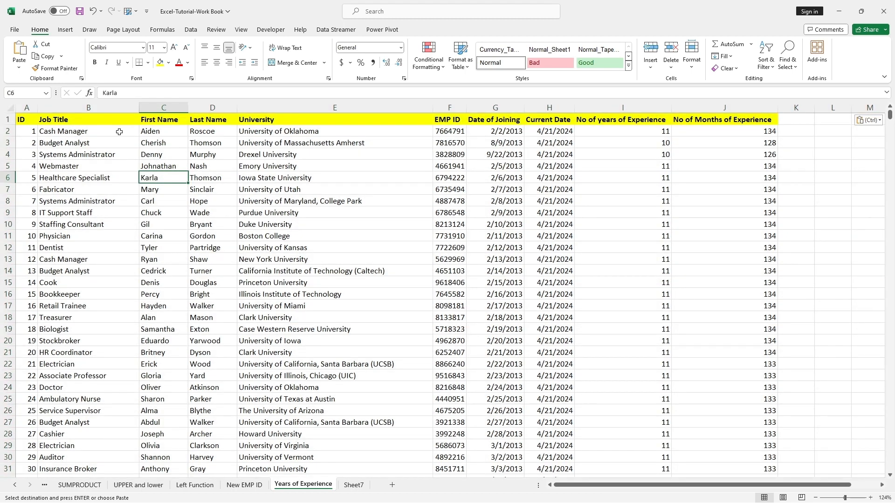
key(Escape)
click(84, 155)
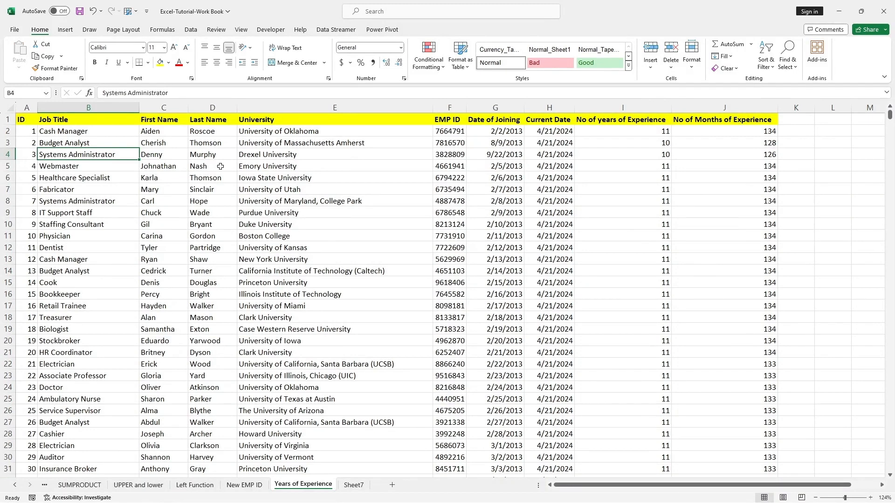
- Check the formulas behind the years and months of experience columns in cells I2, J2 and J8
click(654, 128)
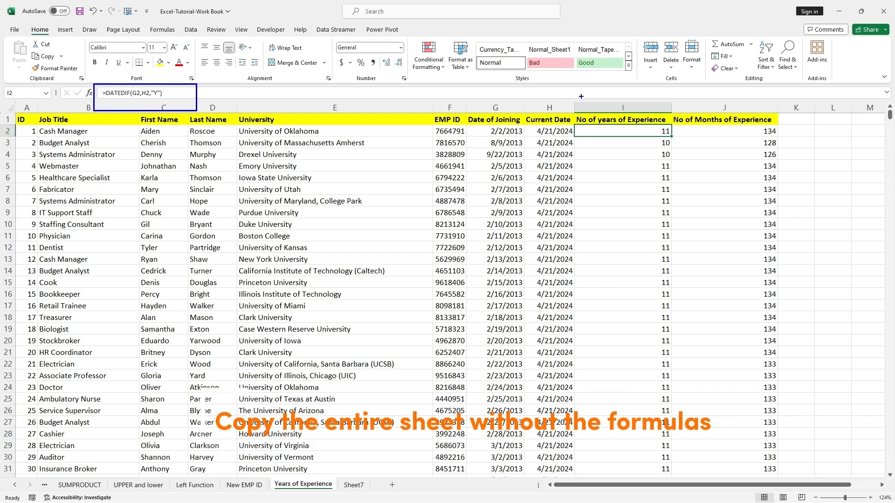
click(758, 129)
click(753, 198)
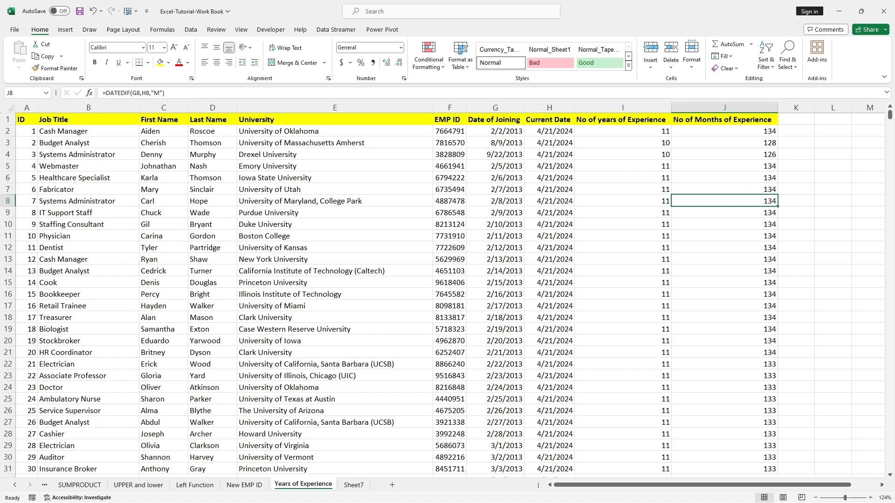
click(154, 93)
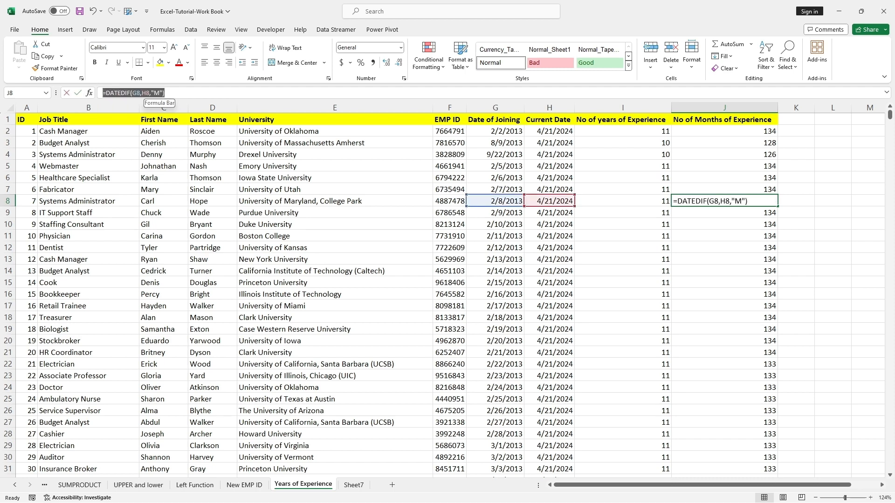
key(Escape)
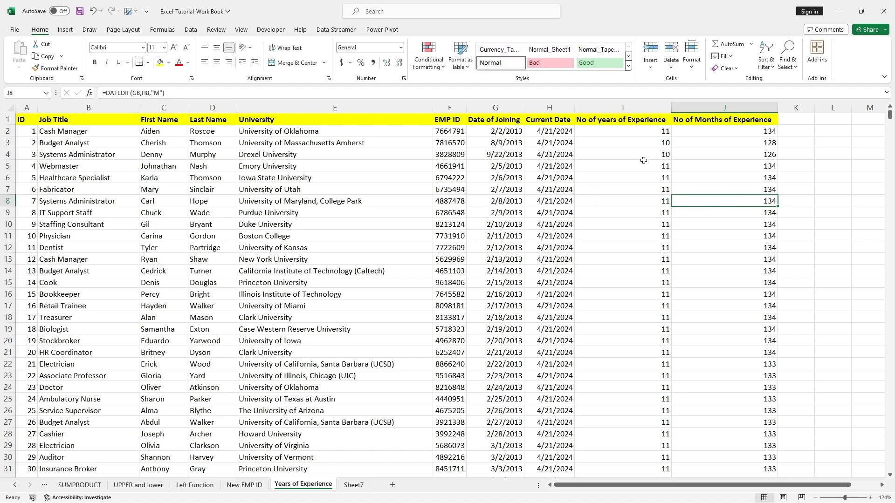
click(575, 189)
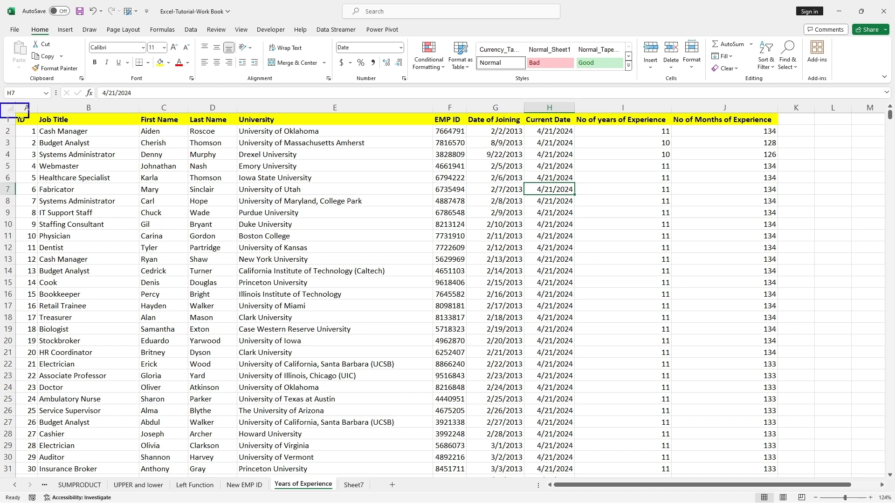
- Copy the entire Years of Experience sheet
key(ctrl+a)
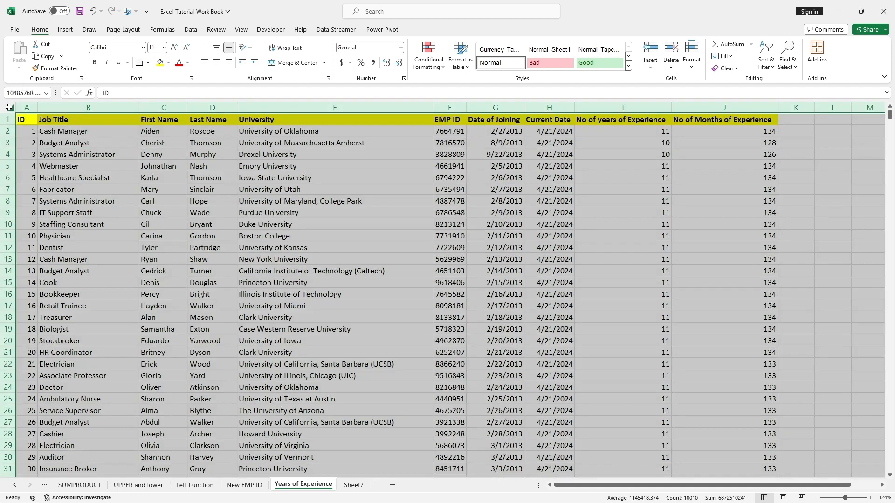
right_click(56, 140)
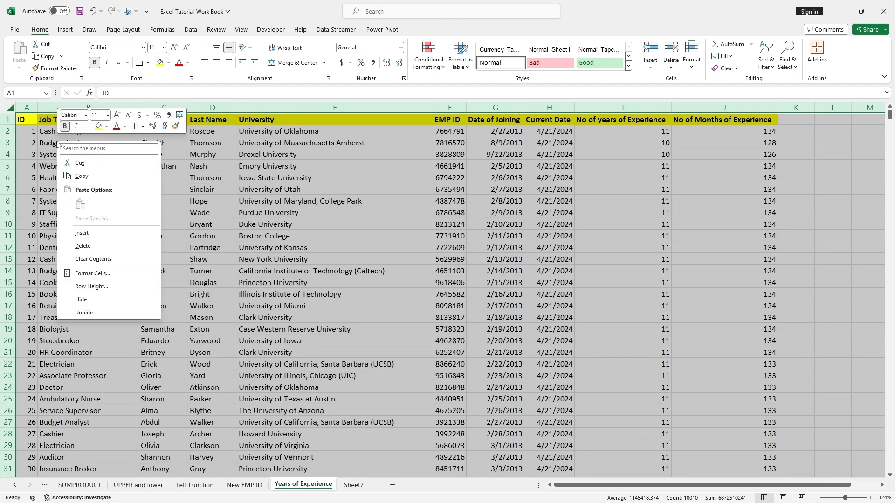
click(80, 176)
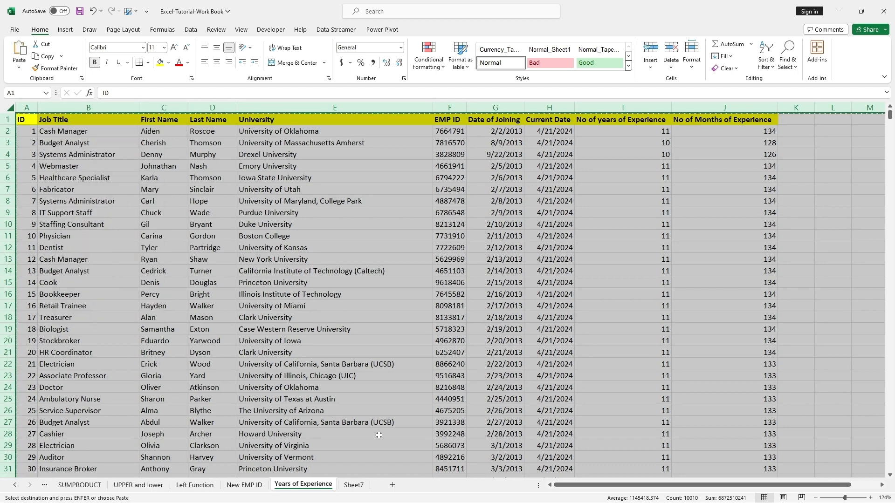
- Add a new worksheet and paste the copied data into cell A1 as values only
click(392, 486)
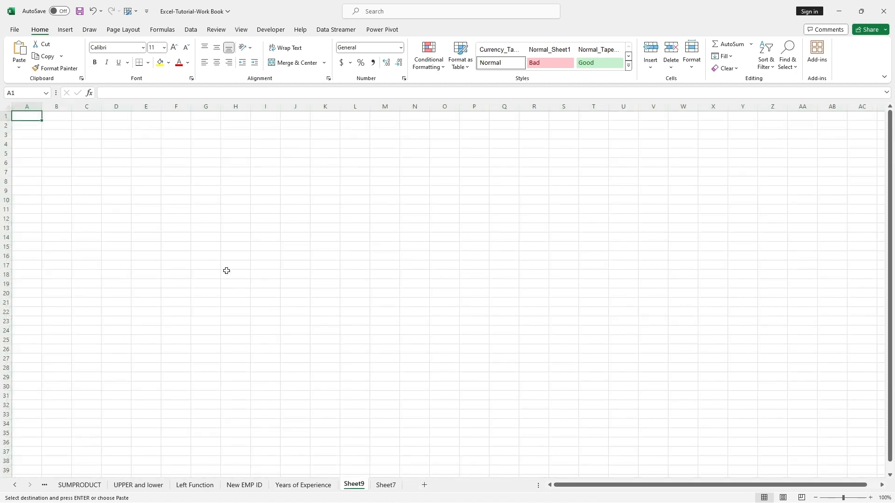
right_click(32, 115)
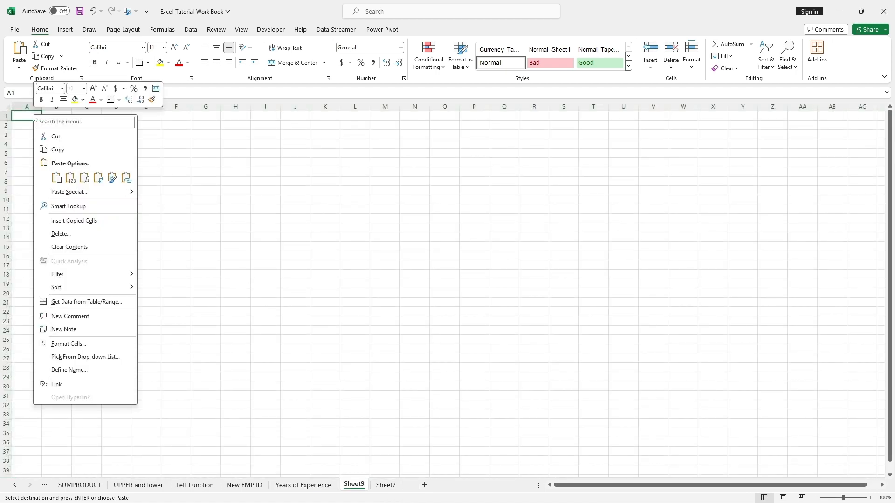
click(70, 178)
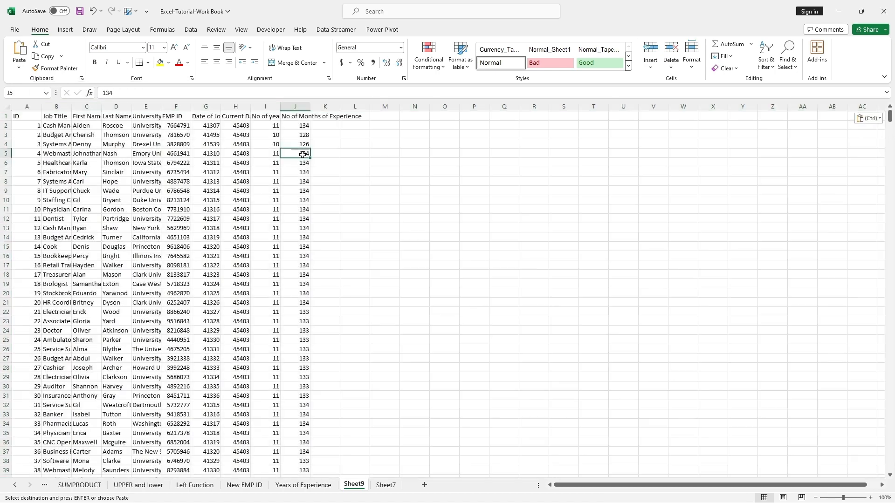
- Examine the experience column cells on Sheet9 for formulas and compare the pasted data's formatting with the Years of Experience sheet
click(300, 157)
click(304, 126)
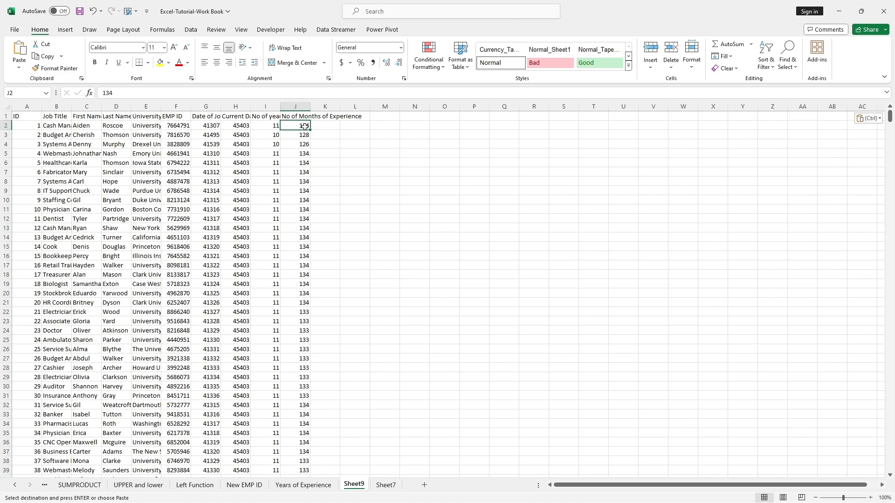
click(273, 163)
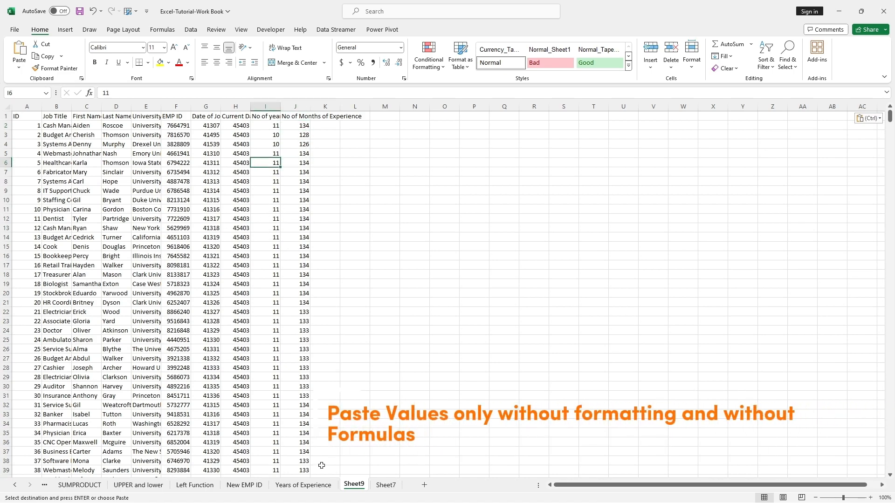
click(303, 485)
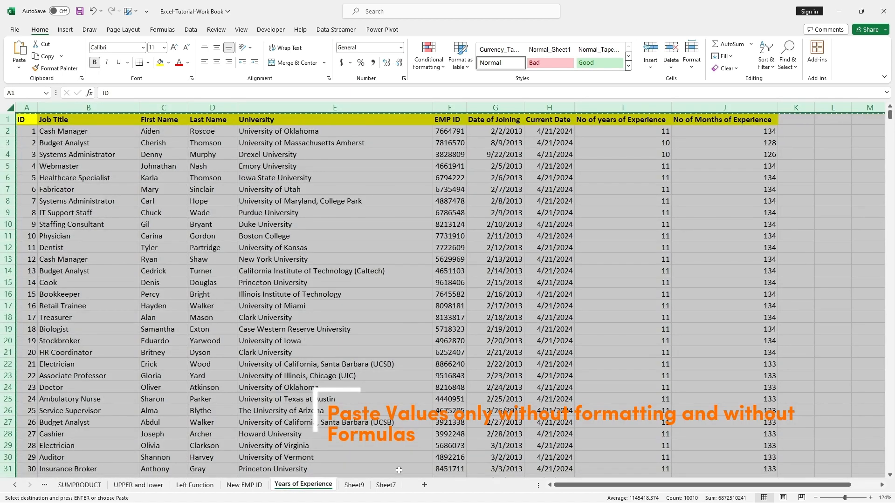
key(ctrl+v)
click(353, 485)
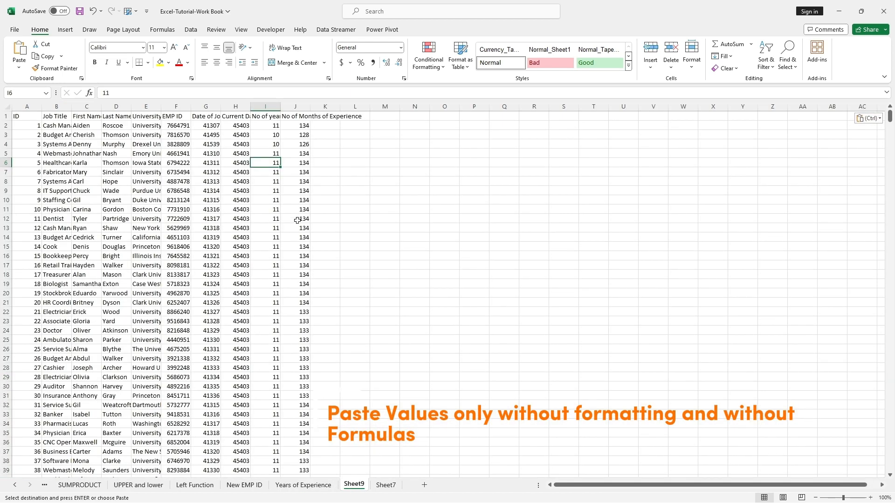
click(296, 183)
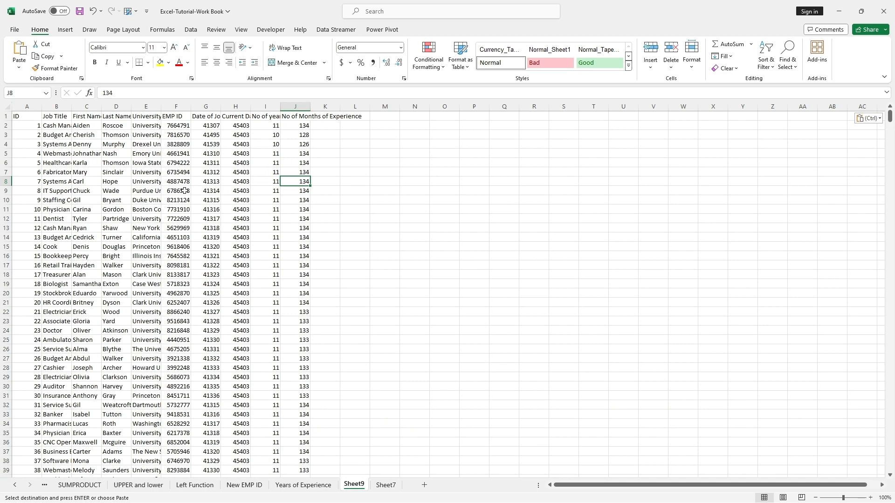
key(Up)
key(Up)
key(Up)
key(Up)
- Redo the Sheet9 paste as formatting only, and again as values with number formatting
drag(845, 105, 889, 134)
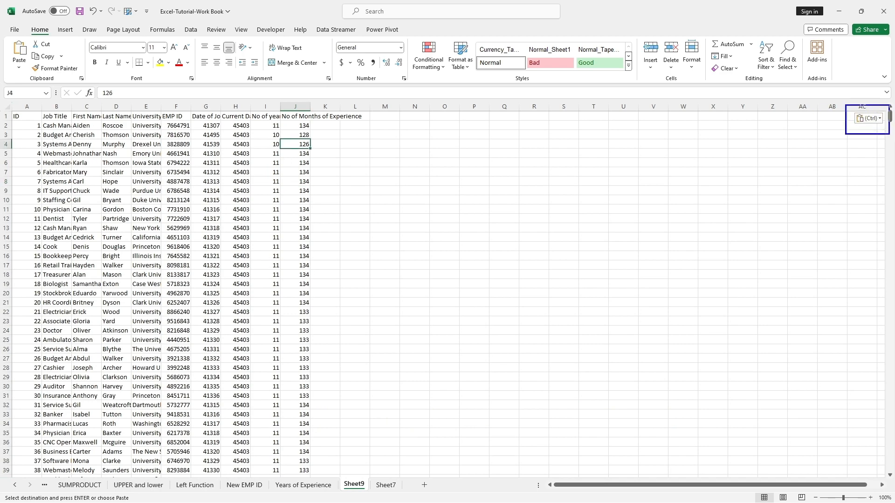
click(879, 119)
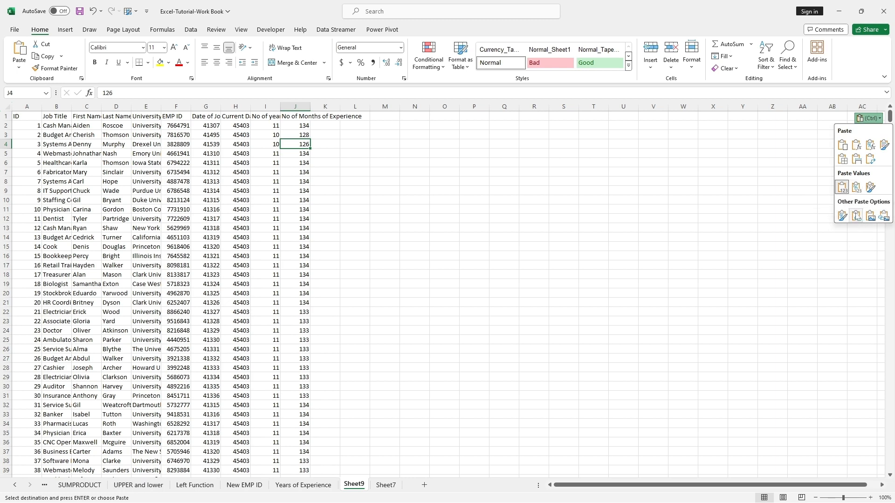
click(842, 216)
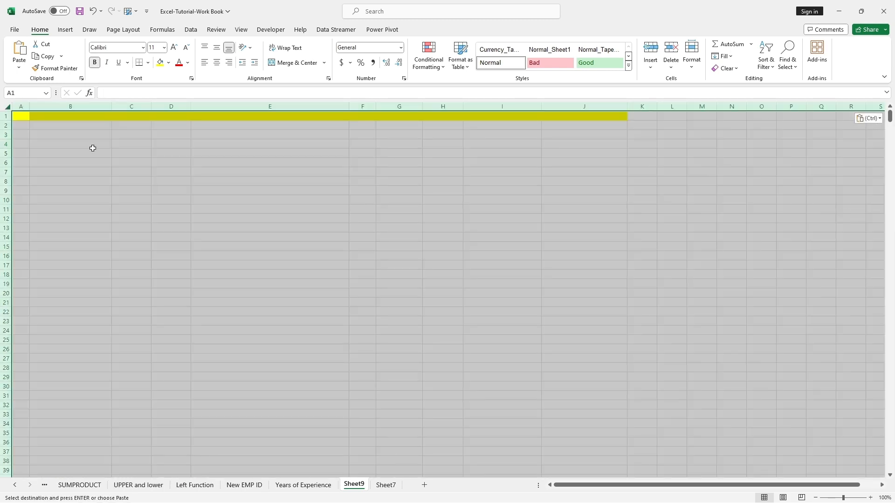
click(880, 119)
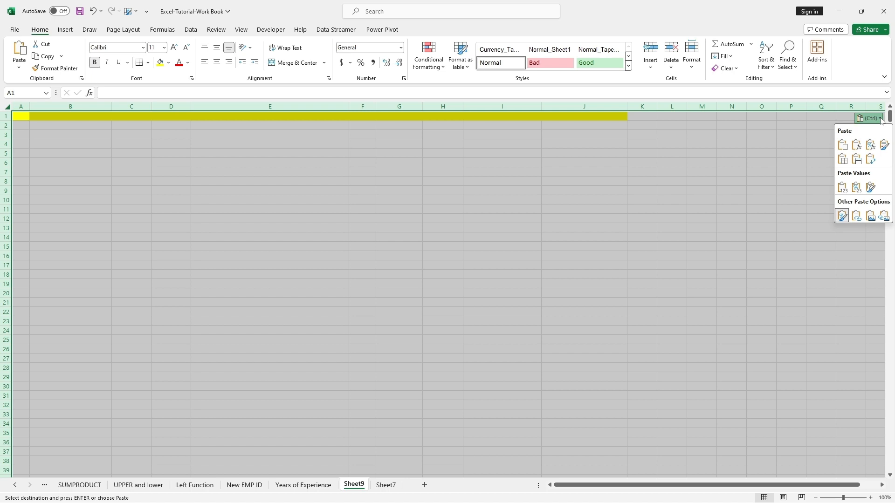
click(857, 186)
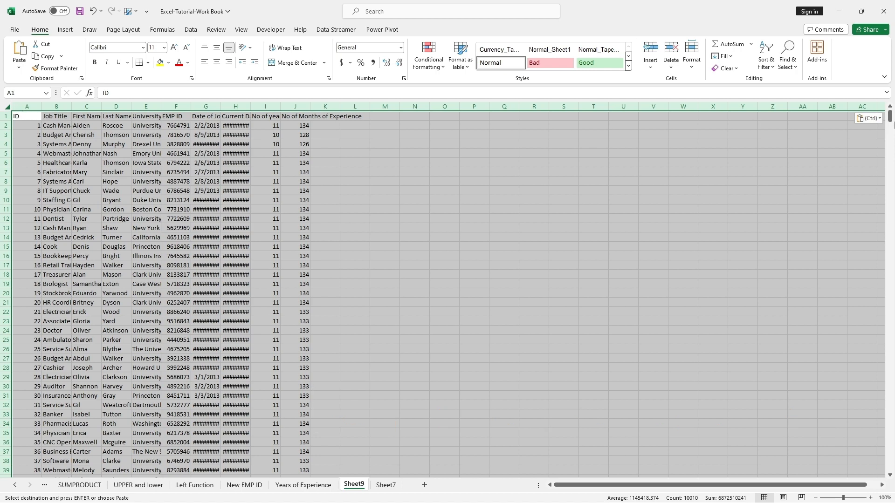
- Change the Sheet9 paste to Values & Source Formatting
click(880, 118)
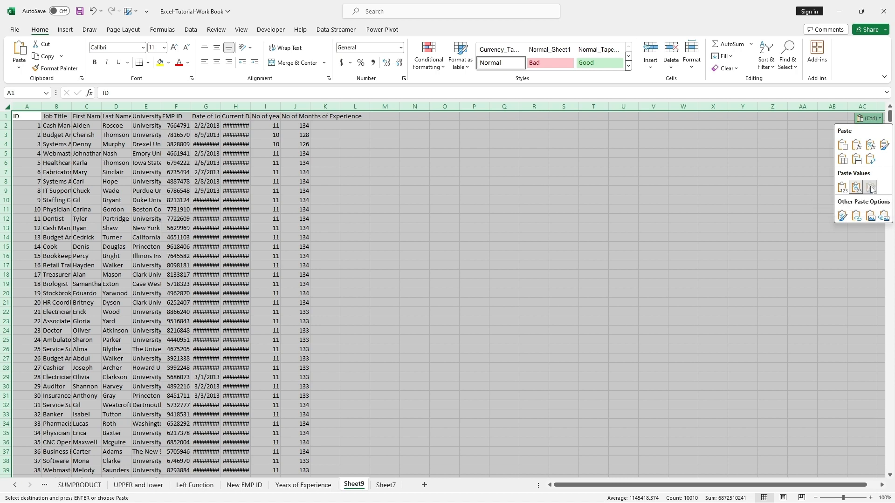
click(871, 188)
click(278, 159)
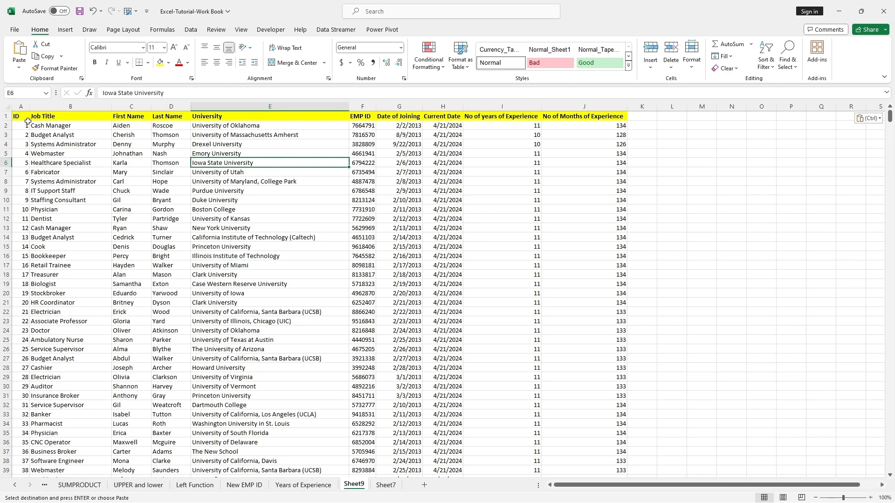
- Check the years and months of experience columns on Sheet9 for formulas and review the Values & Source Formatting paste option
click(521, 123)
click(618, 127)
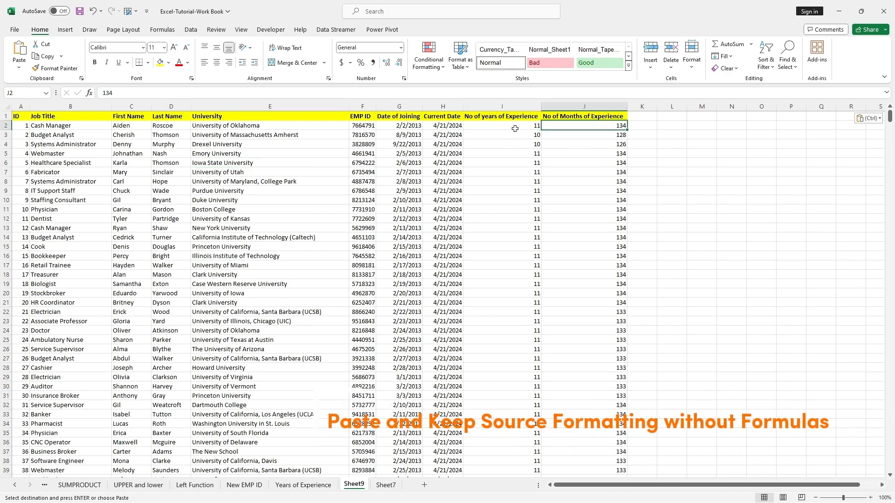
drag(514, 128, 652, 464)
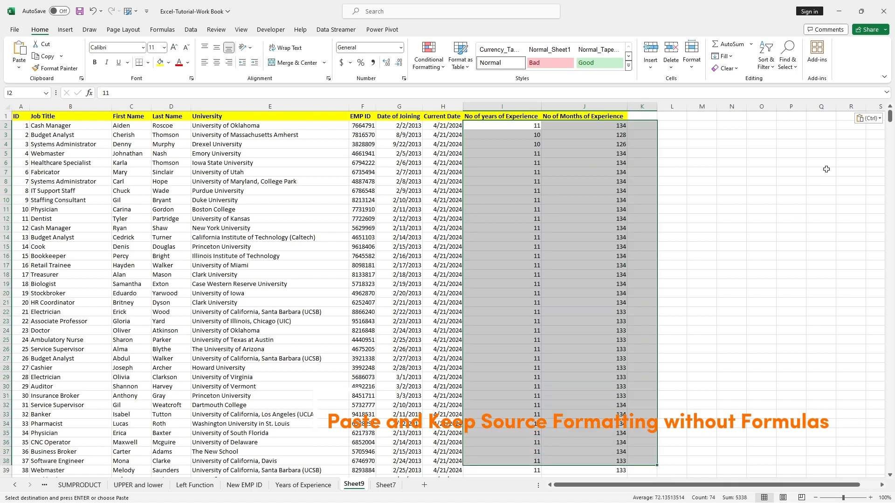
click(885, 117)
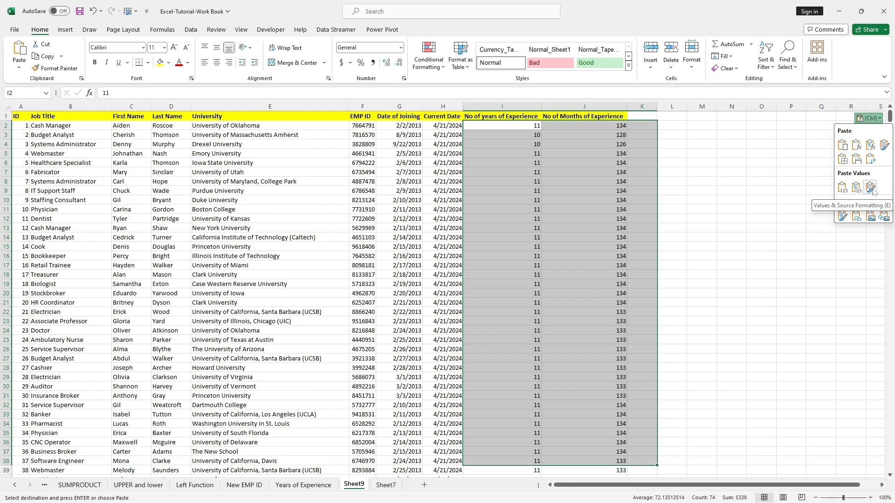
click(713, 205)
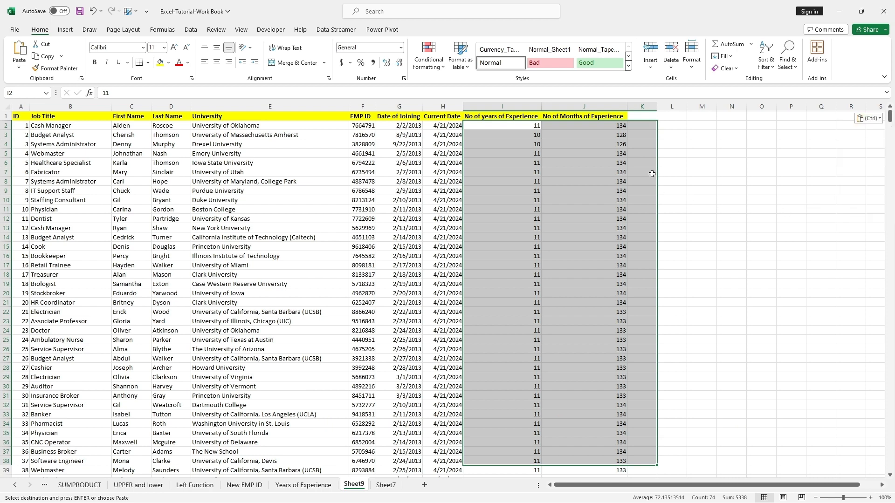
click(362, 256)
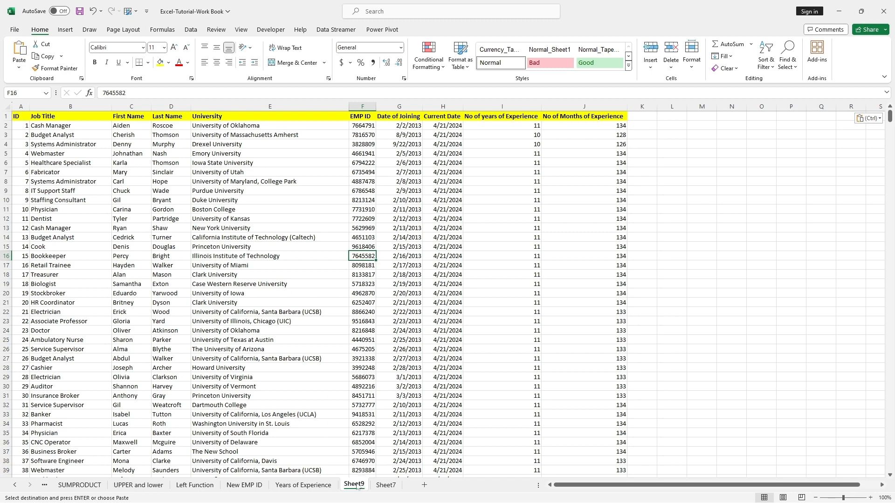
- Move Sheet9 after Sheet7 and rename it "Duplicate of Years of Experienc"
drag(357, 486, 410, 488)
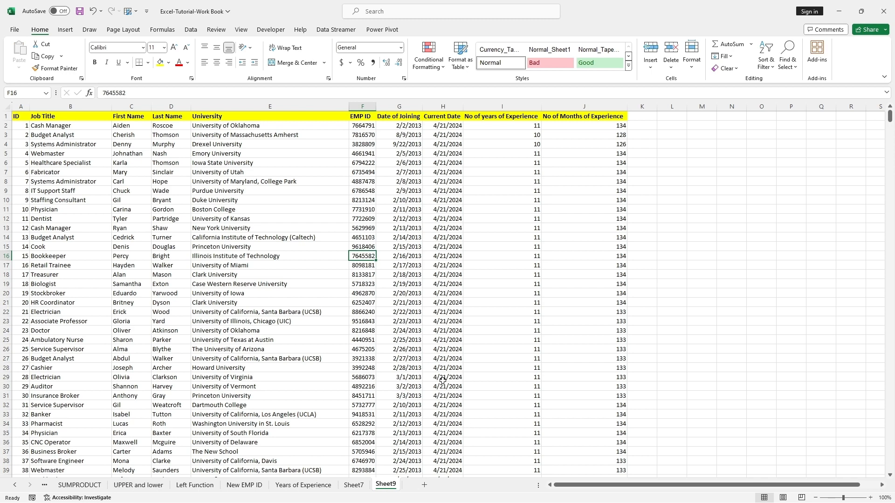
right_click(390, 487)
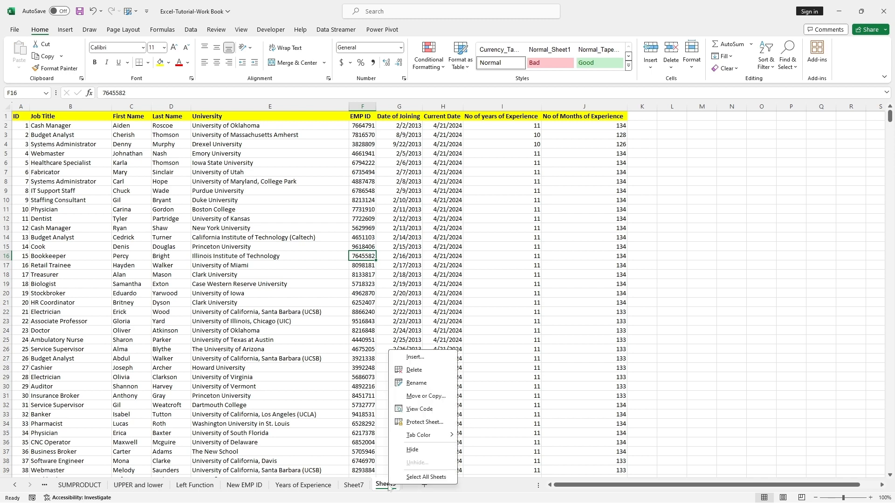
click(419, 384)
key(BackSpace)
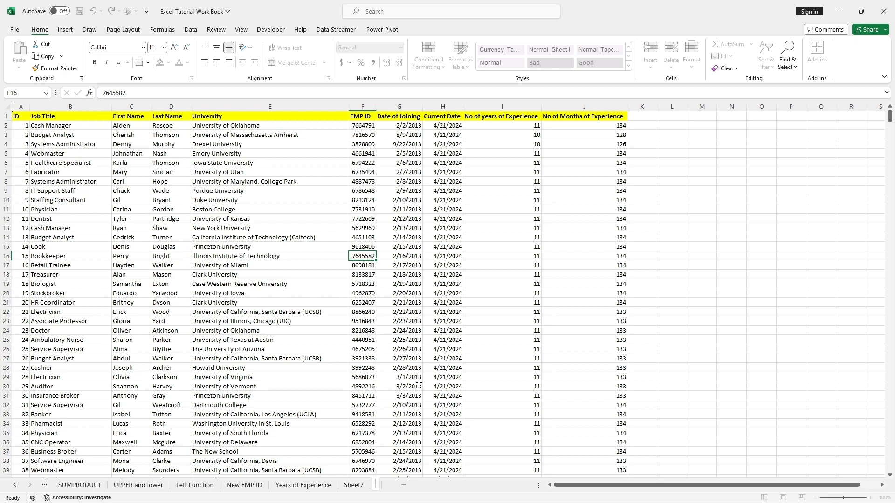
text(Duplicate of )
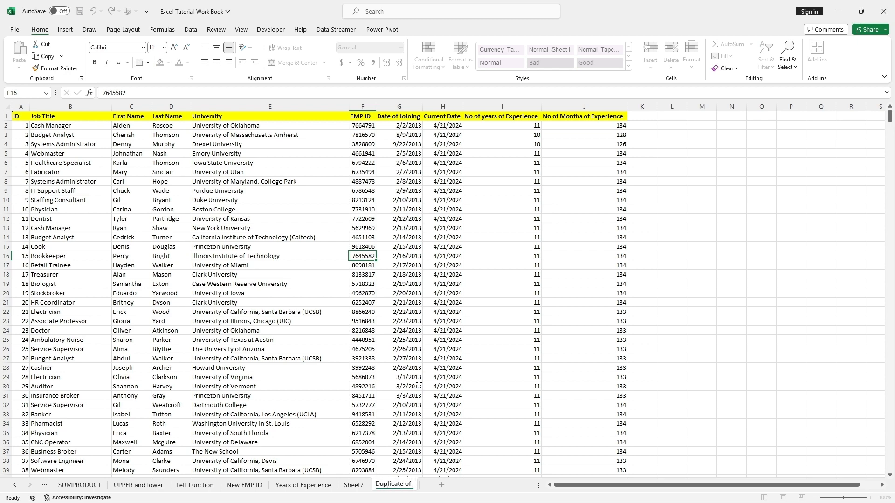
text(Years of Experienc)
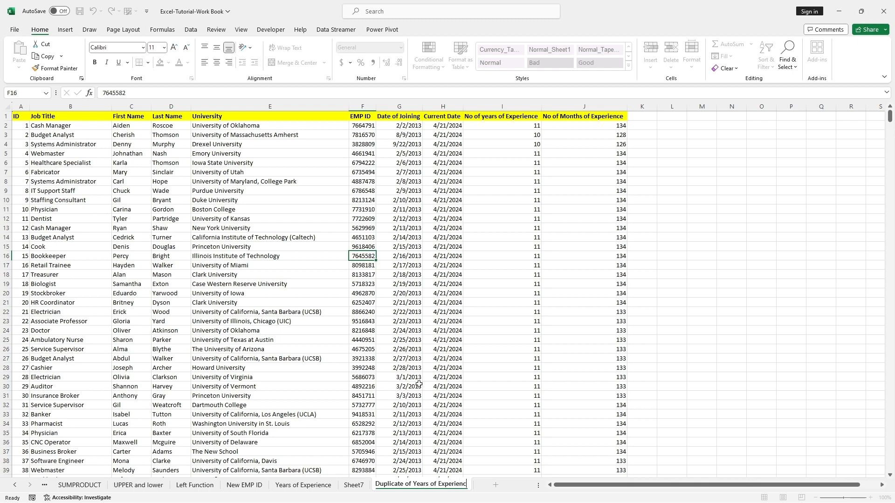
click(426, 376)
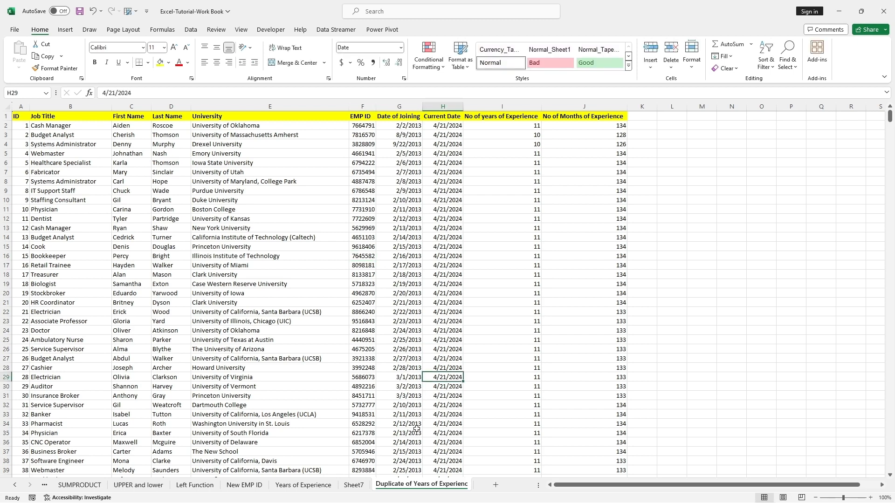
- Shorten the duplicate sheet's name to "Duplicate of Years of Exp"
right_click(417, 486)
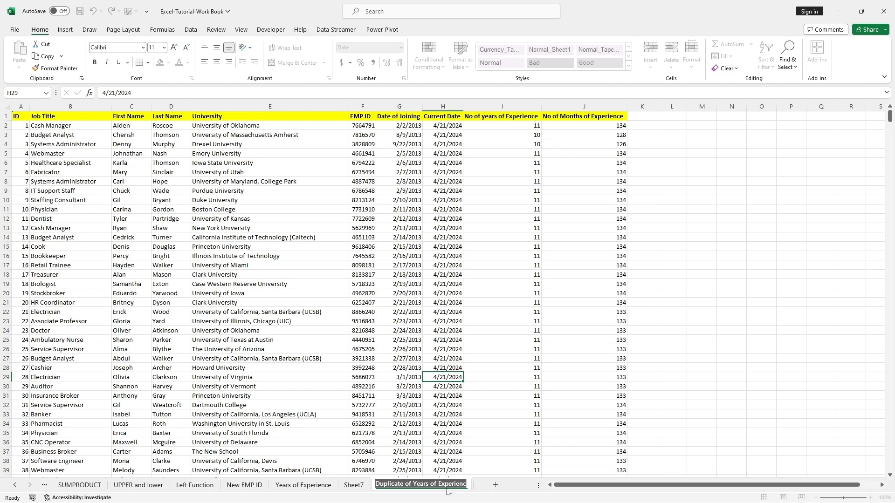
click(466, 485)
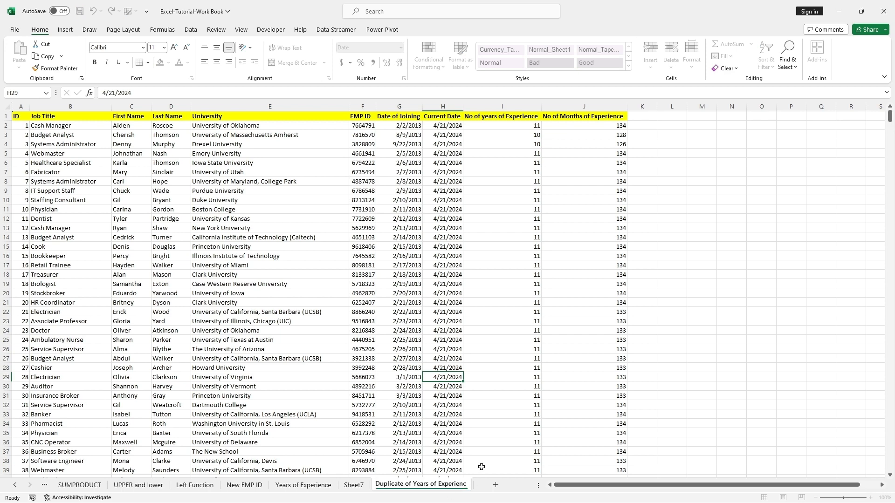
key(BackSpace)
key(BackSpace)
key(BackSpace)
key(BackSpace)
key(BackSpace)
key(BackSpace)
click(405, 406)
click(247, 237)
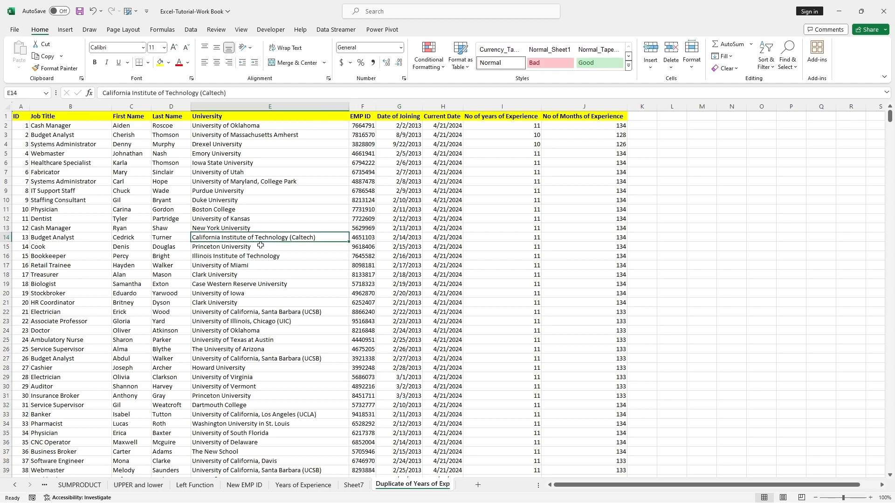
- Copy the rows with IDs 114 to 129, range A115:J130, from the Duplicate of Years of Exp sheet
click(75, 136)
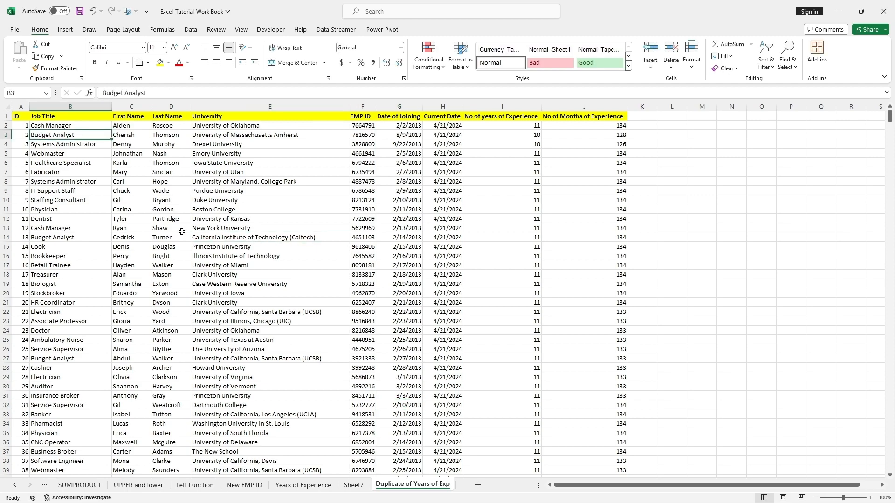
scroll(182, 232, down, 20)
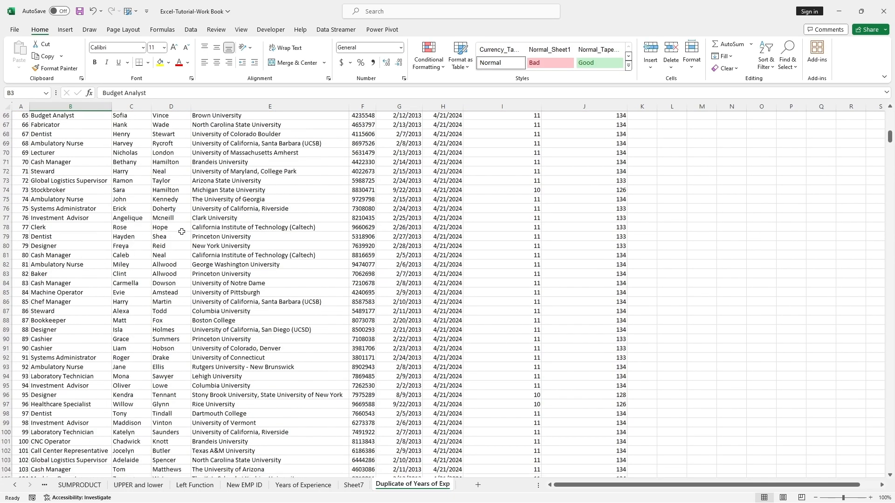
scroll(182, 232, down, 15)
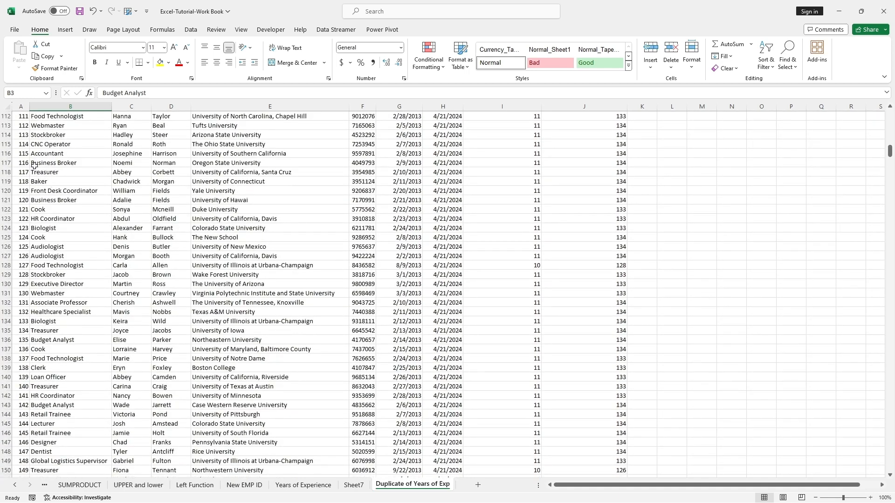
drag(21, 144, 584, 284)
right_click(355, 189)
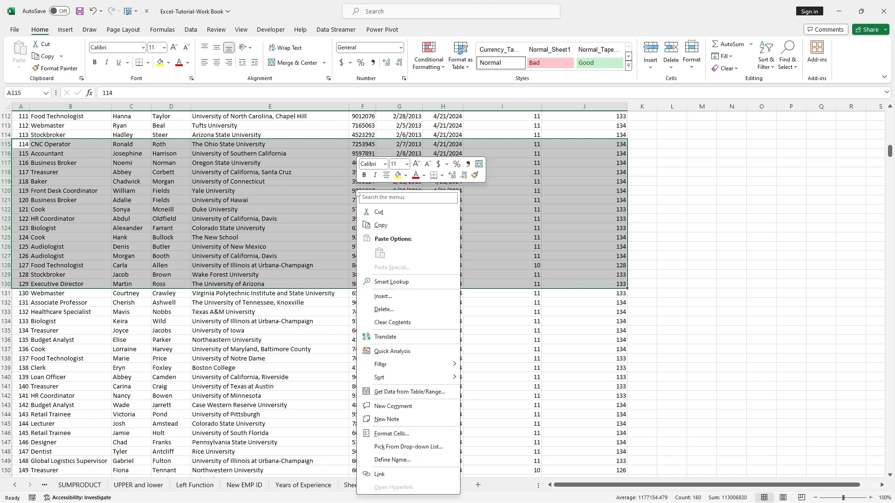
click(377, 229)
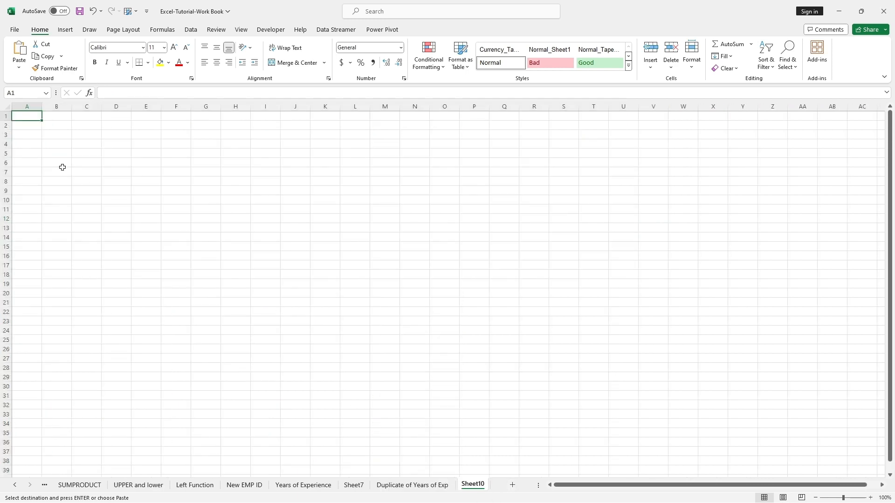
- Paste the copied rows into the new Sheet10 starting at cell A3
click(28, 135)
right_click(28, 136)
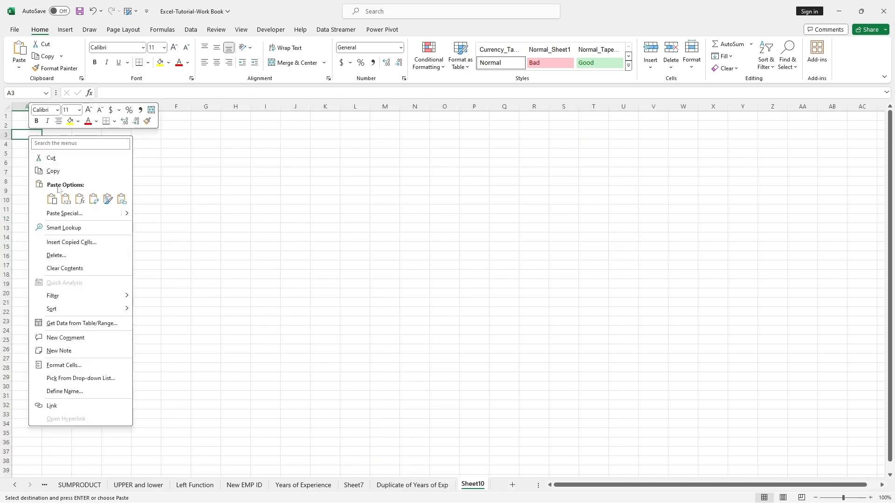
click(52, 200)
click(59, 203)
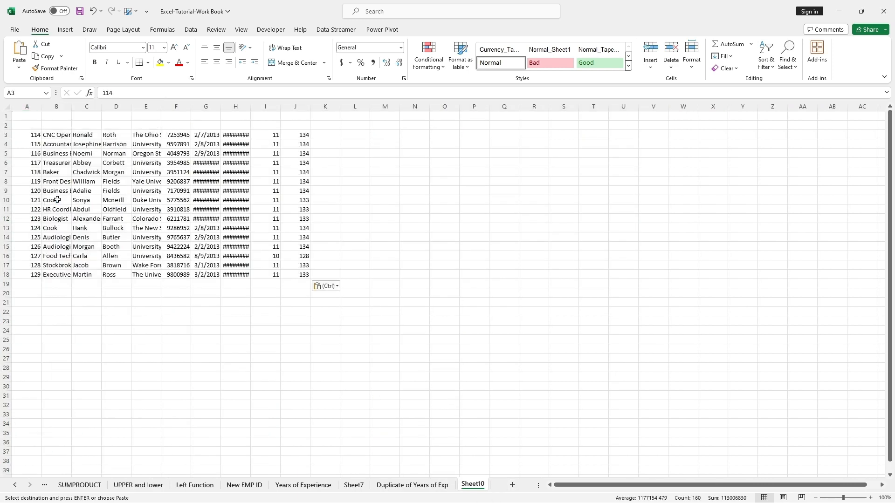
- Switch the pasted range on Sheet10 to Values & Source Formatting, and finally to Keep Source Column Widths
key(ctrl)
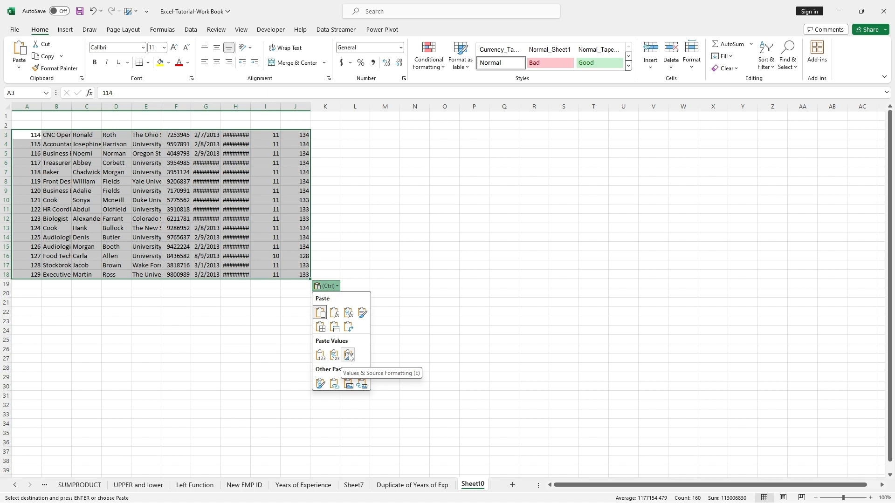
click(349, 355)
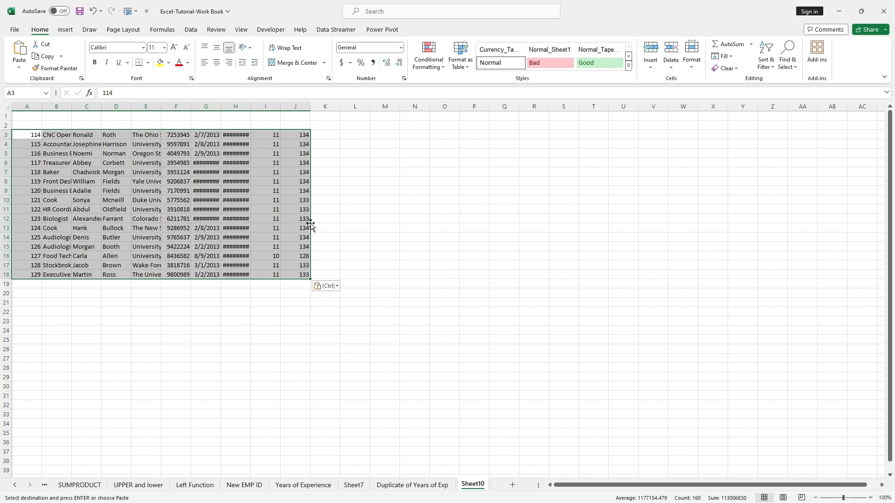
click(337, 287)
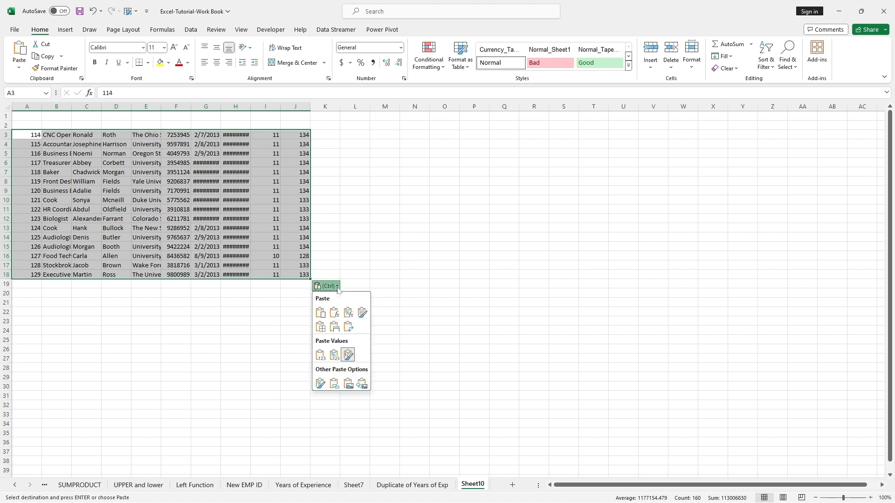
click(335, 327)
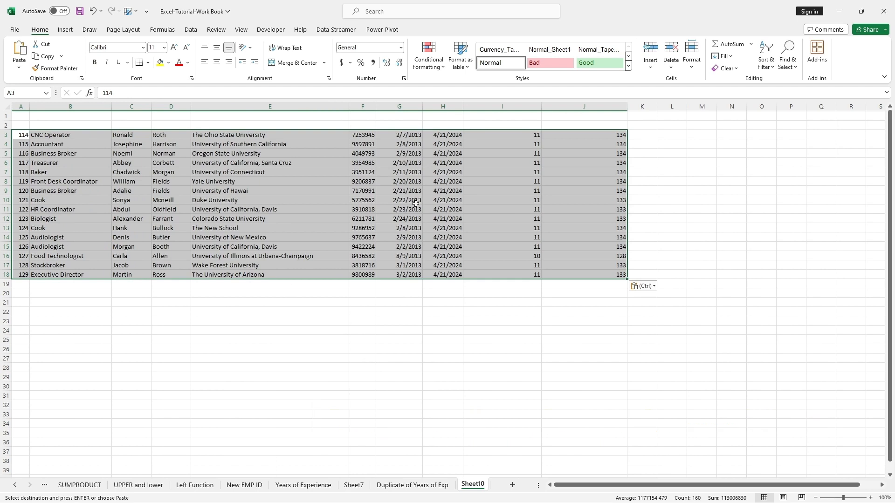
- Compare the pasted rows on Sheet10 with the copied range on the Duplicate of Years of Exp sheet
click(415, 203)
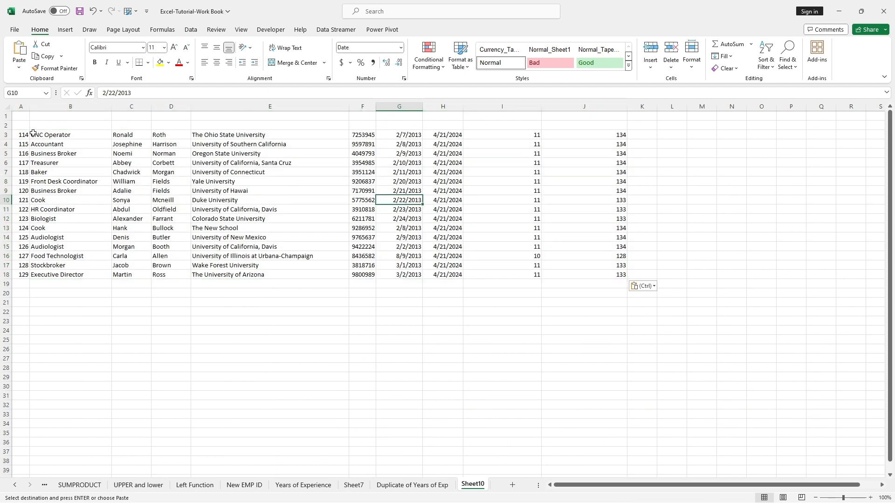
click(422, 485)
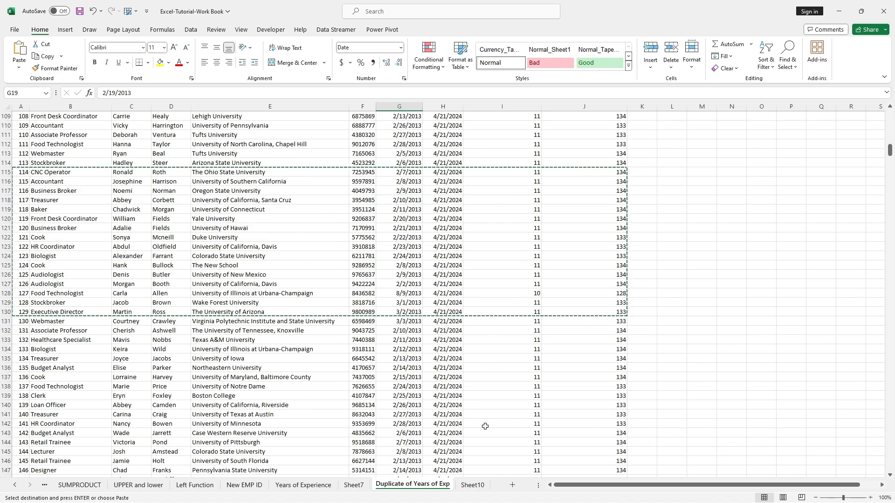
click(472, 485)
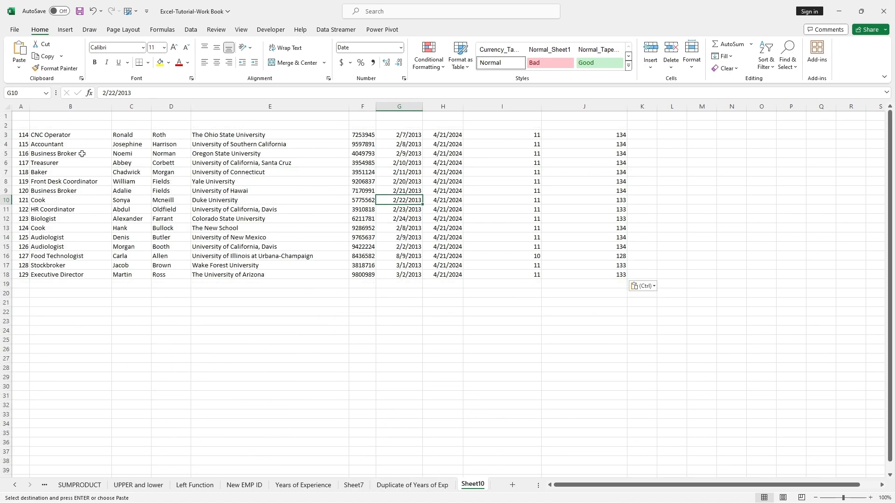
- Copy the header row A1:J1 from the Duplicate of Years of Exp sheet and paste it at cell A1 of Sheet10
click(415, 485)
scroll(479, 236, up, 20)
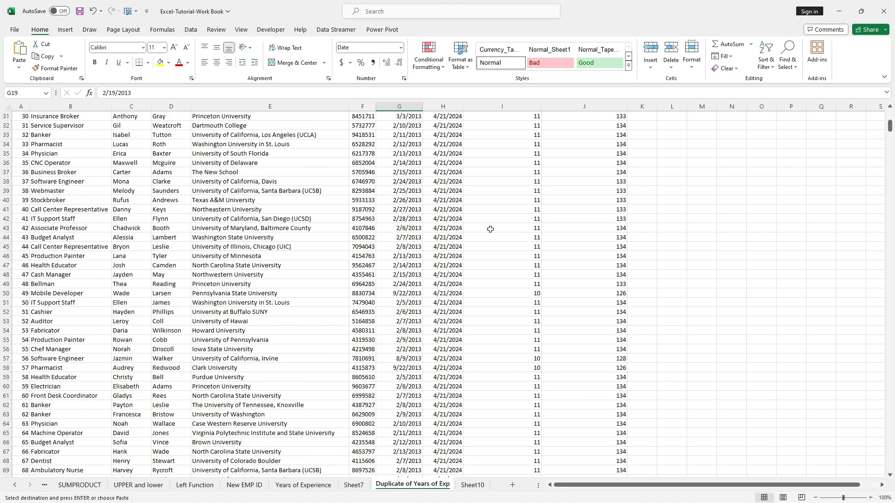
drag(27, 116, 615, 108)
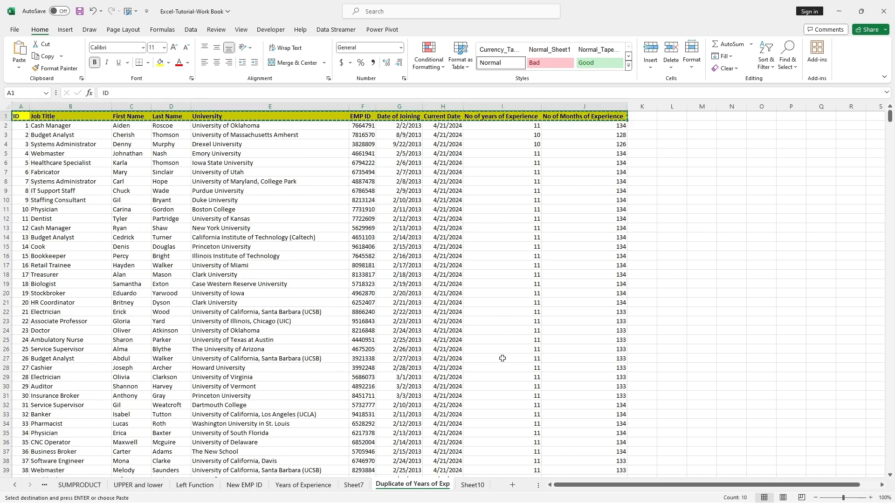
click(472, 485)
right_click(24, 116)
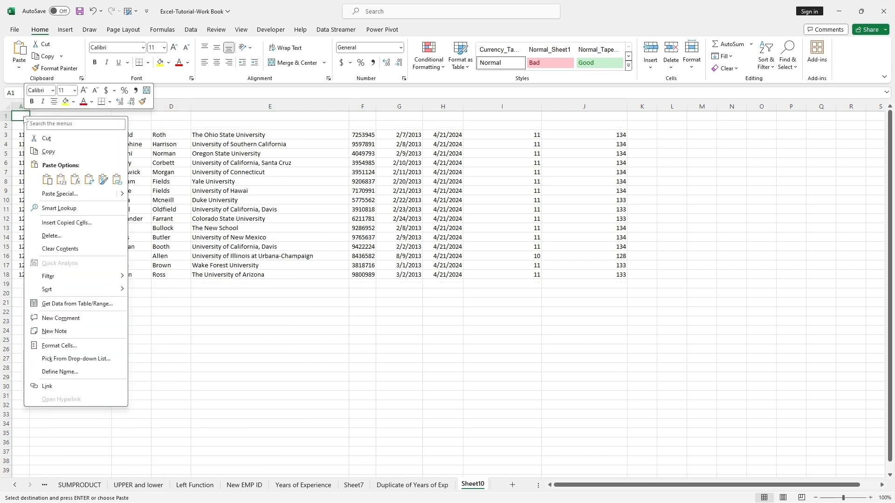
click(44, 179)
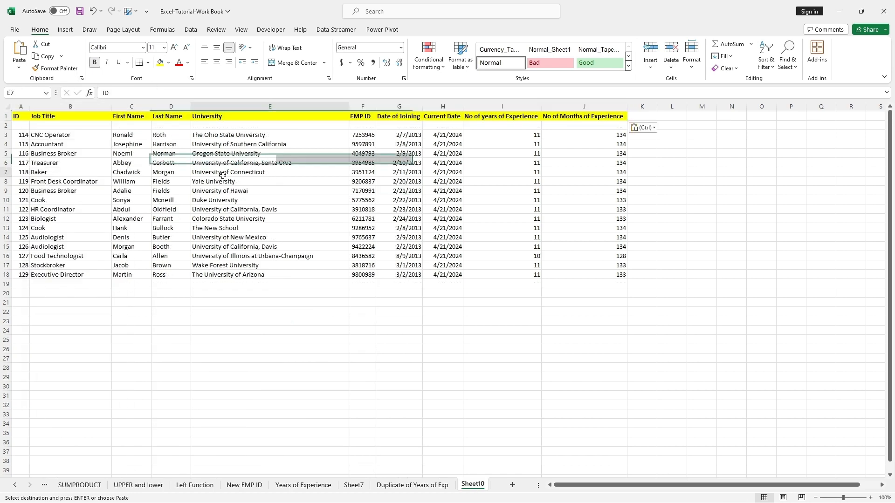
- Delete the empty row 2 between the header and the data on Sheet10
click(200, 172)
right_click(6, 125)
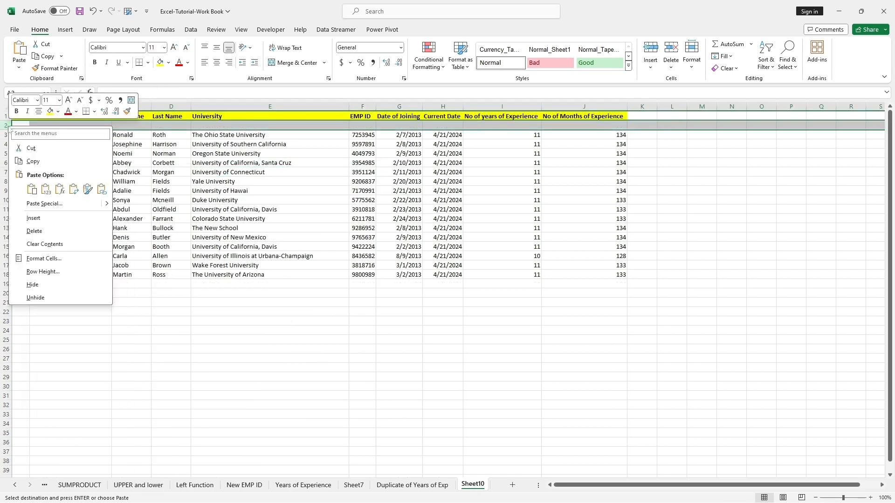
click(35, 231)
click(209, 192)
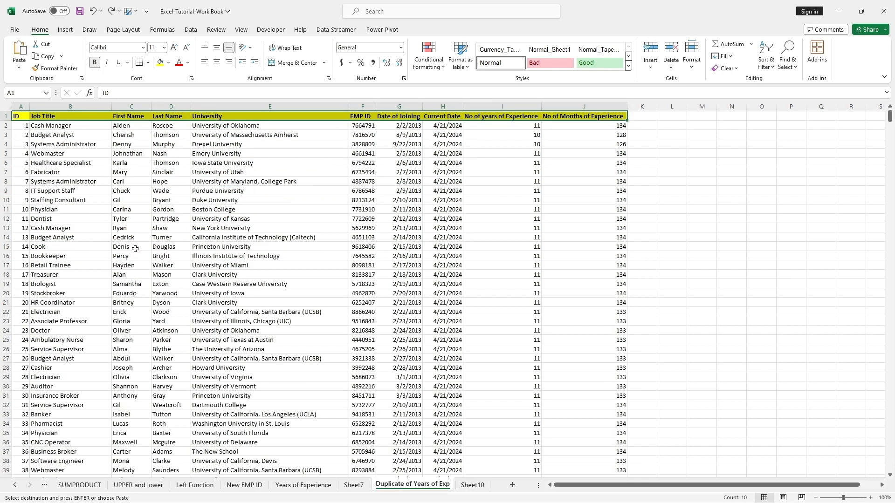
- Cut the rows with IDs 48 to 66, range A49:J67, from the Duplicate of Years of Exp sheet
scroll(140, 261, down, 20)
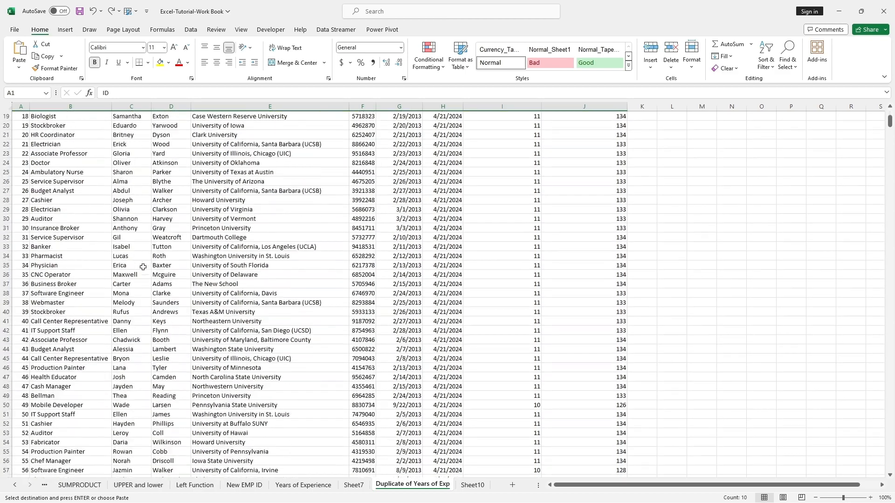
scroll(144, 267, down, 4)
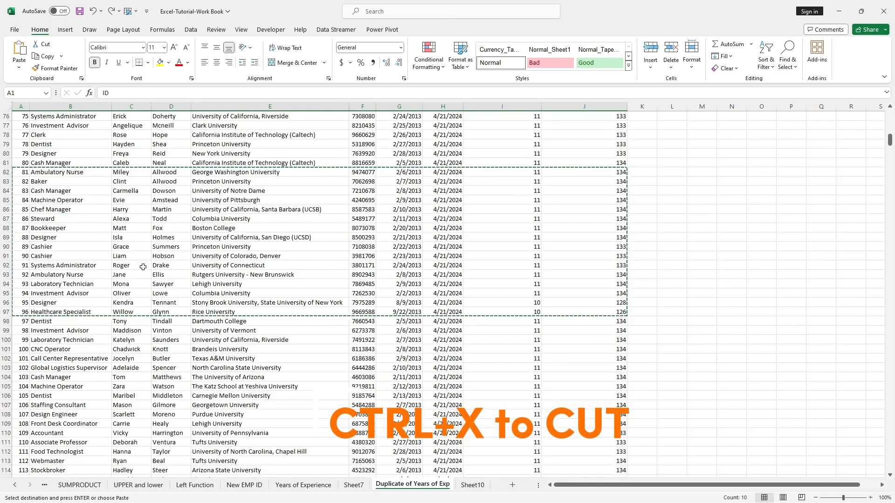
scroll(106, 182, up, 9)
scroll(106, 181, up, 1)
drag(21, 145, 582, 312)
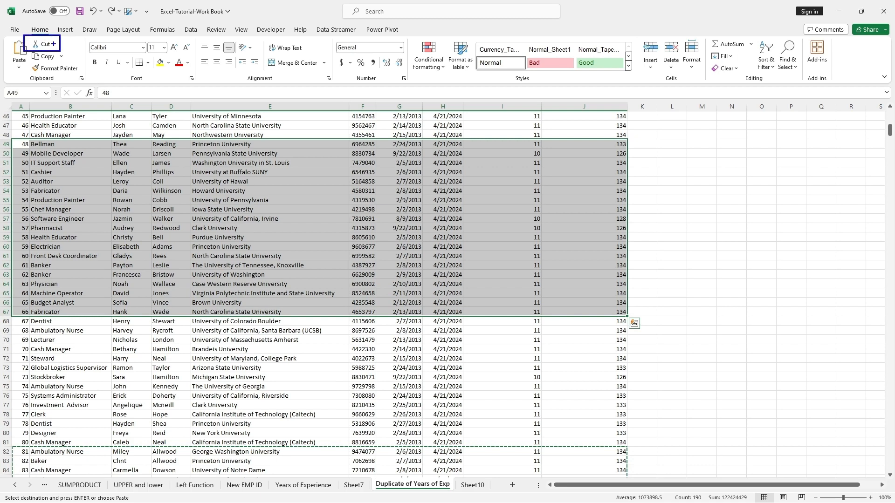
right_click(174, 177)
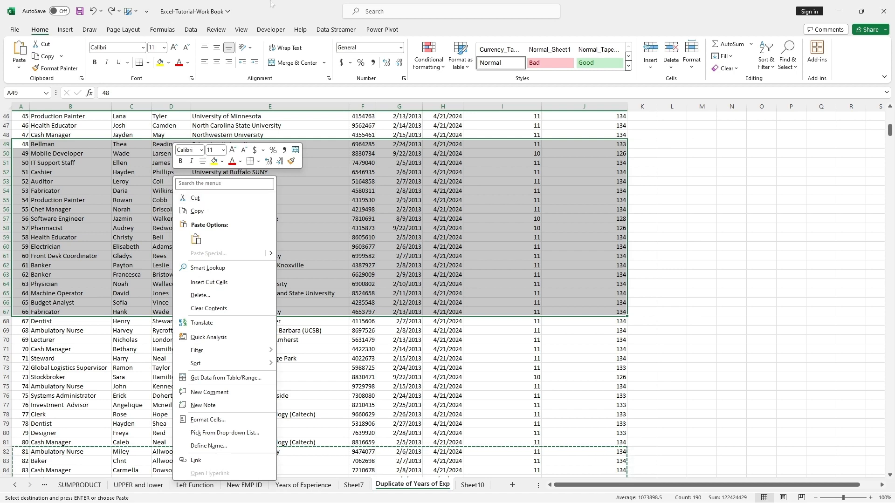
click(276, 15)
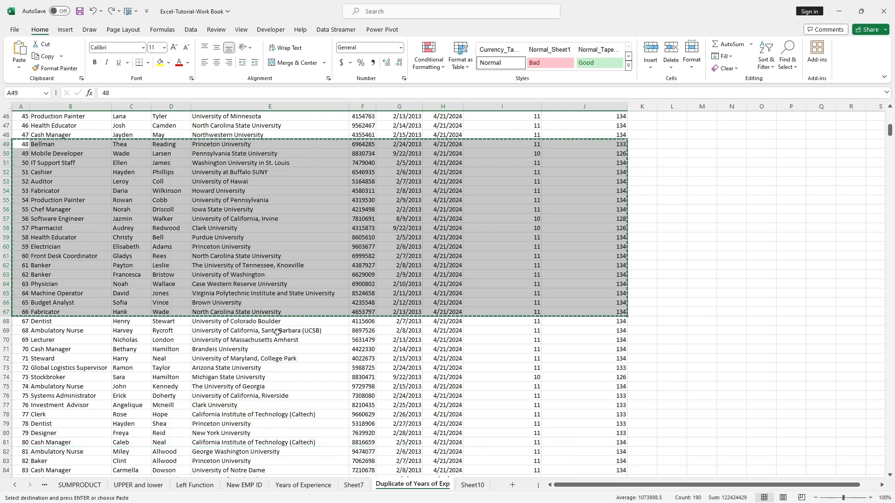
- Paste the cut rows into Sheet10 starting at cell A21
scroll(283, 336, down, 11)
scroll(282, 335, down, 20)
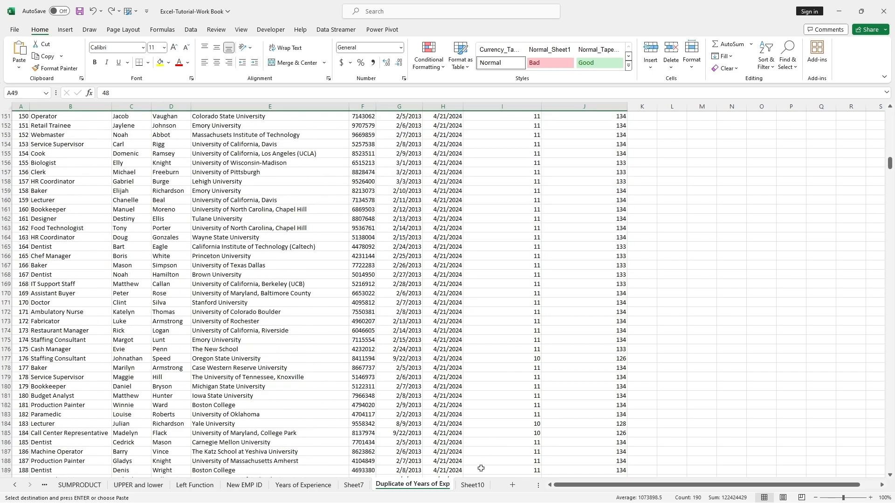
click(473, 485)
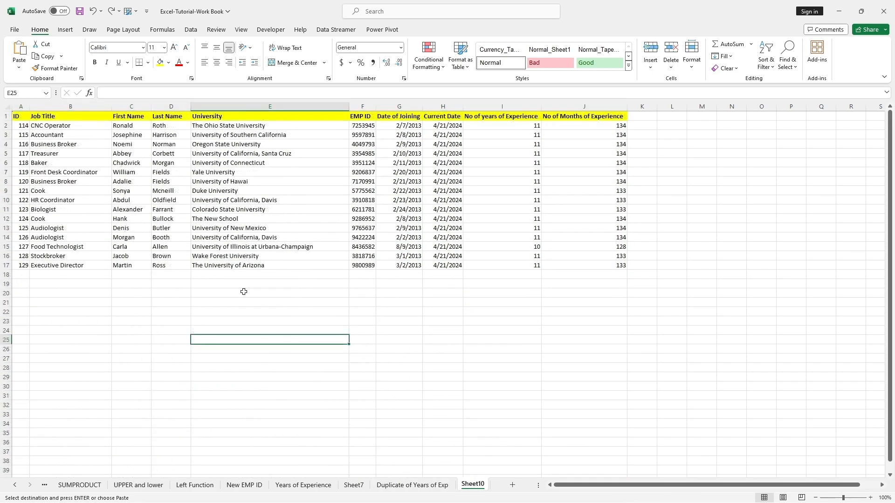
click(22, 304)
key(Return)
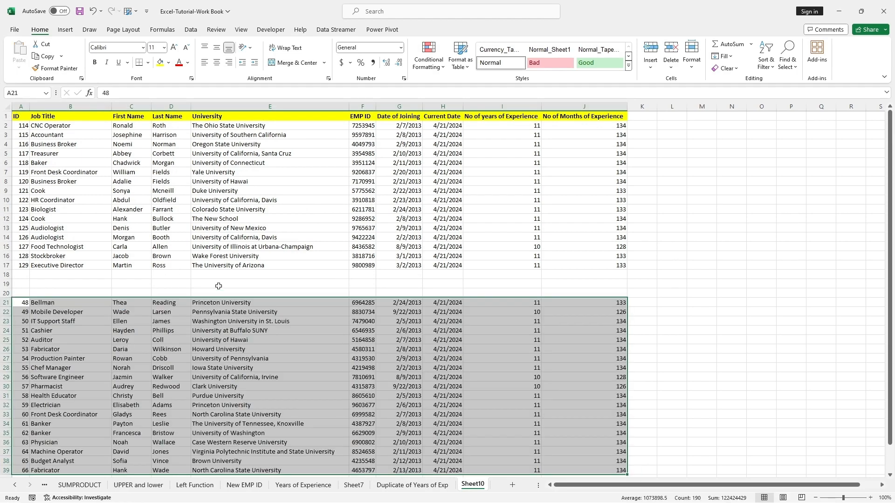
scroll(218, 286, down, 5)
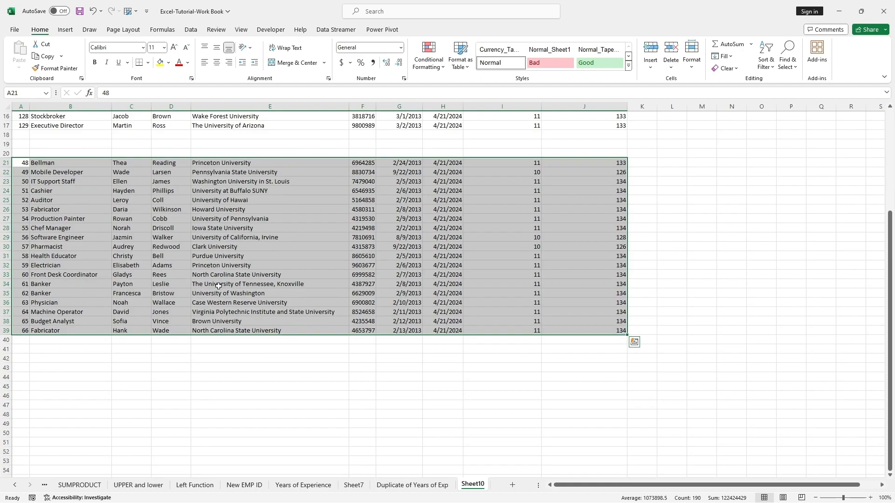
- Delete the emptied rows 49 to 67 on the Duplicate of Years of Exp sheet
click(412, 485)
scroll(313, 336, down, 1)
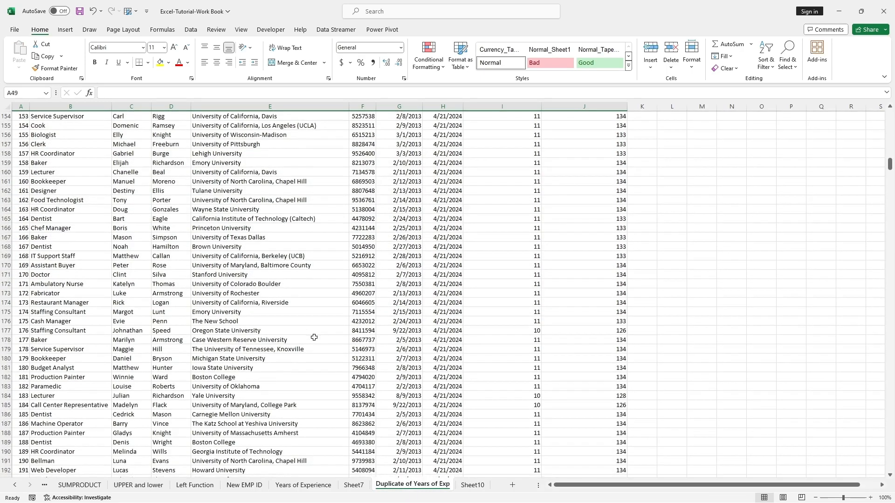
scroll(313, 337, up, 20)
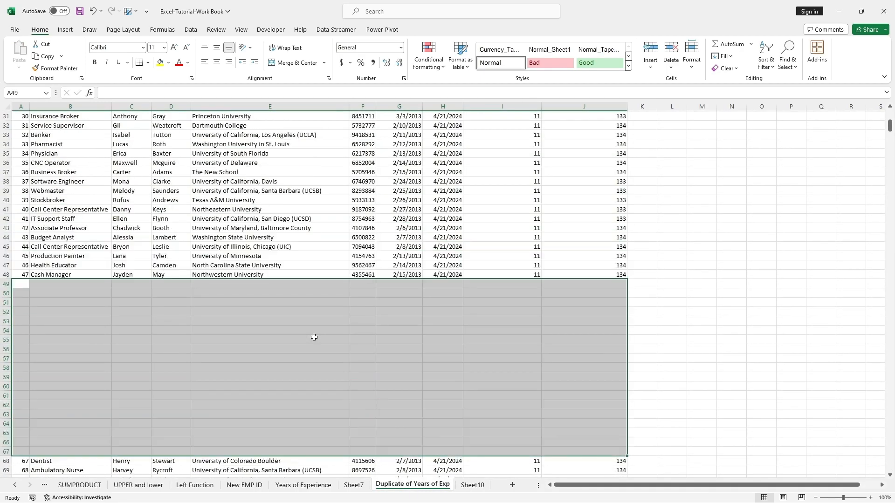
click(175, 313)
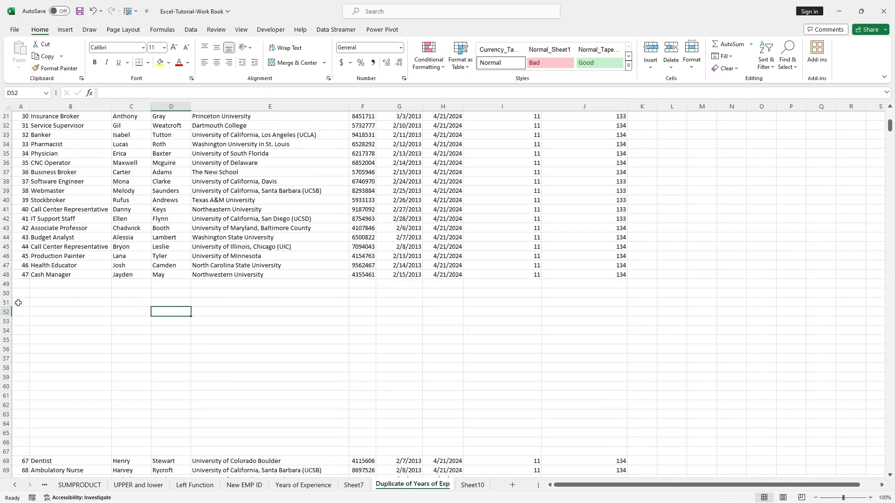
click(32, 292)
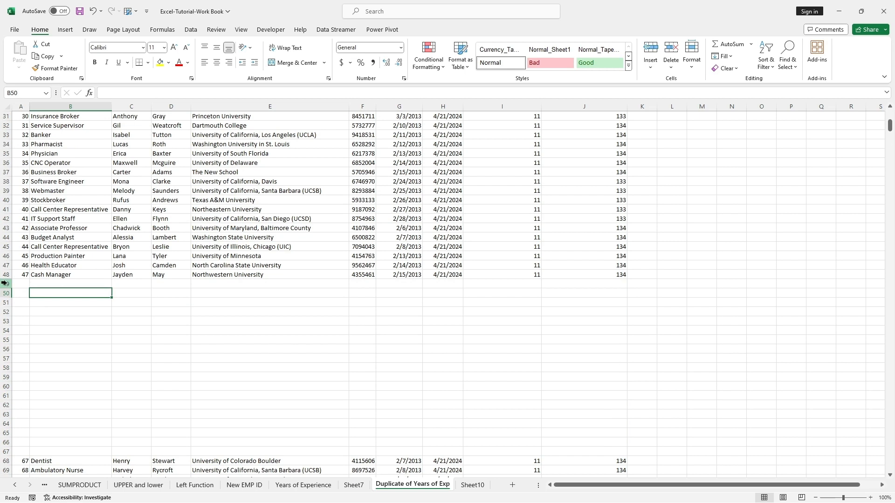
drag(3, 283, 1, 450)
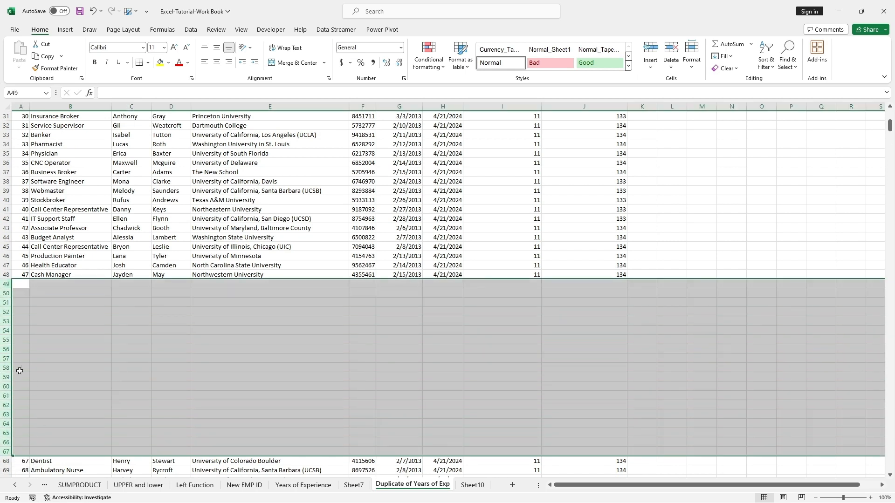
right_click(3, 324)
click(37, 251)
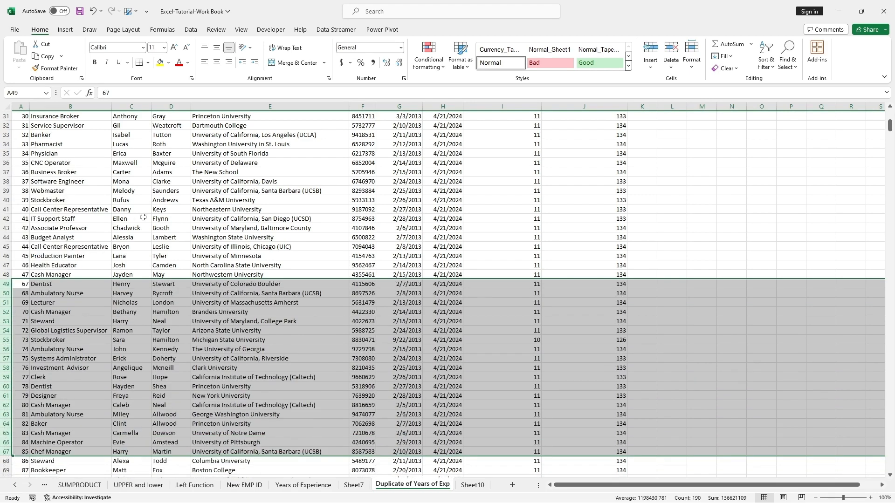
- Delete the blank rows 18 to 20 between the two data blocks on Sheet10
key(ctrl+Page_Down)
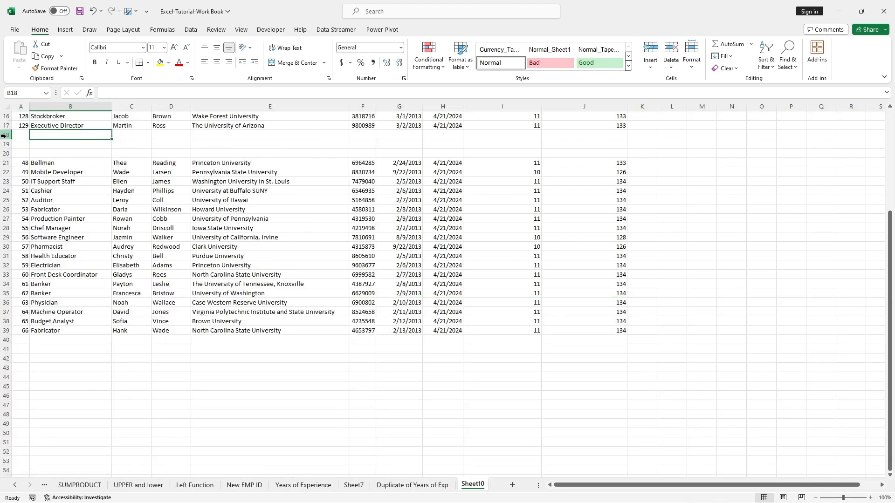
drag(7, 136, 2, 152)
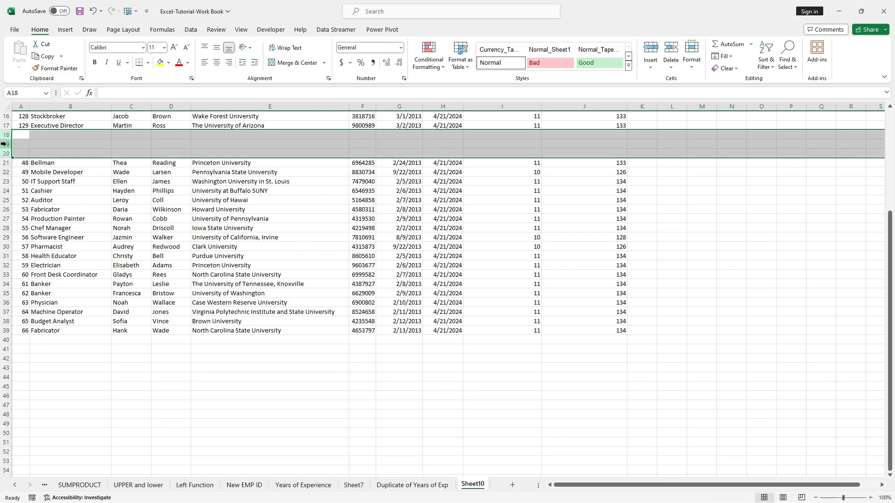
right_click(4, 144)
click(42, 236)
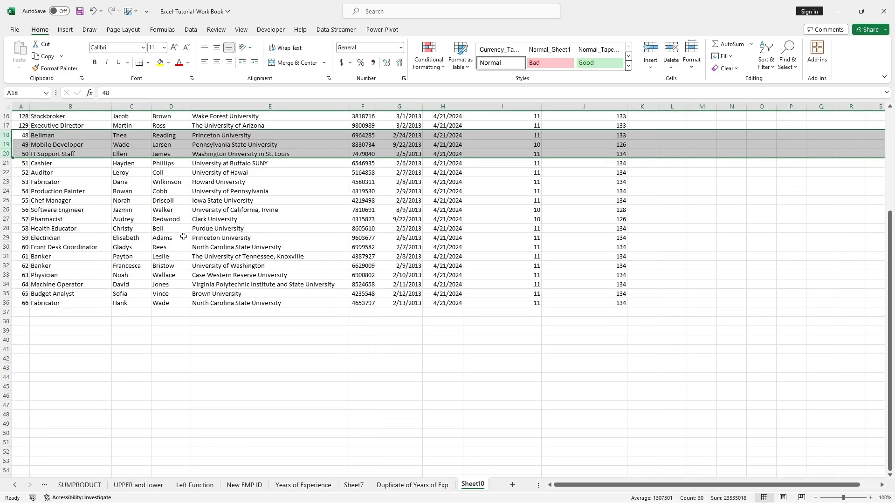
click(171, 238)
scroll(303, 243, up, 5)
click(363, 303)
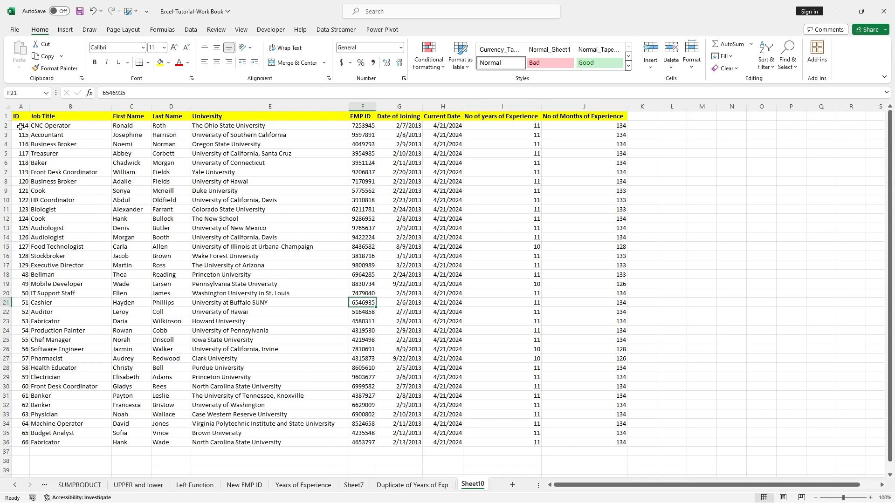
- Create a copy of Sheet10 at the end of the same workbook and compare it with the original sheet
drag(16, 116, 615, 443)
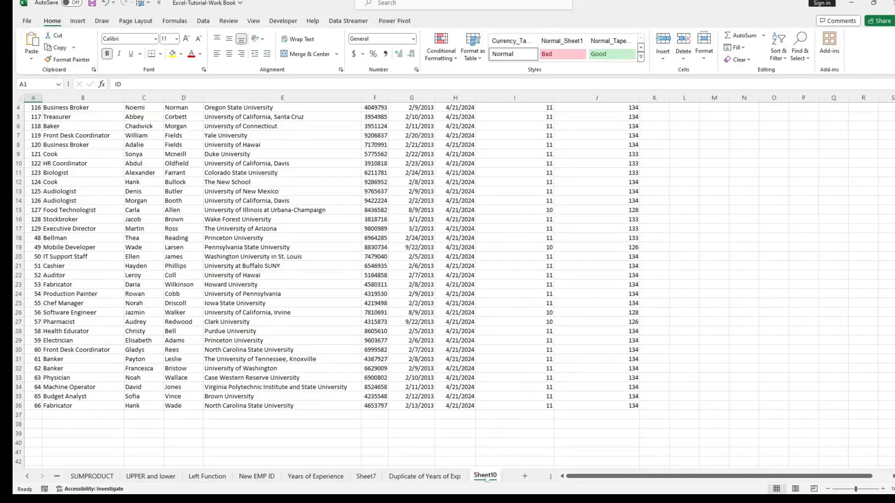
scroll(485, 478, up, 2)
right_click(484, 478)
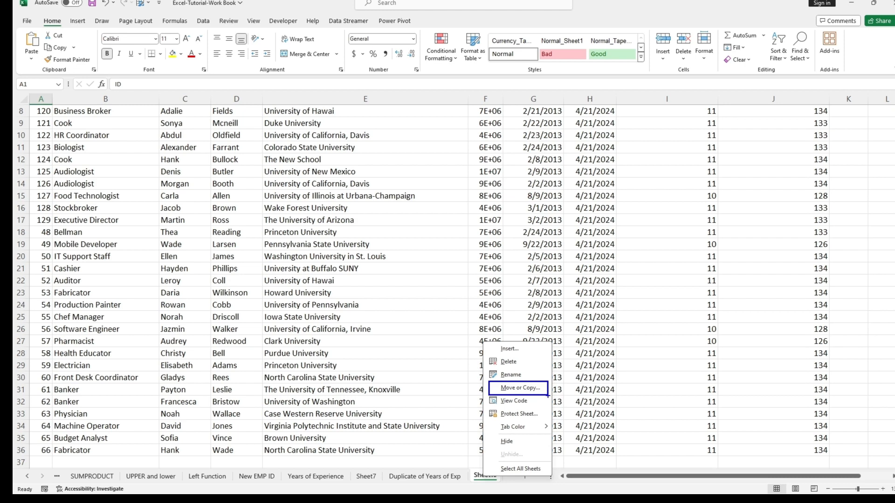
key(Escape)
right_click(490, 479)
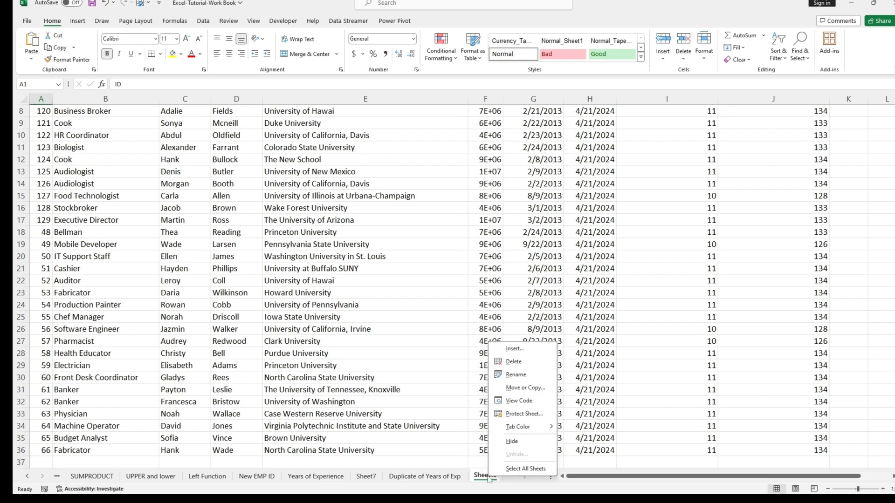
click(525, 389)
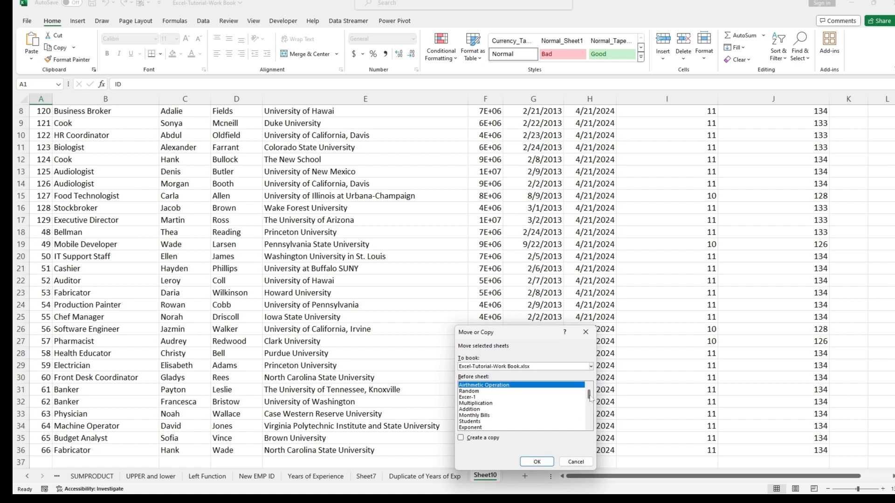
drag(589, 396, 591, 427)
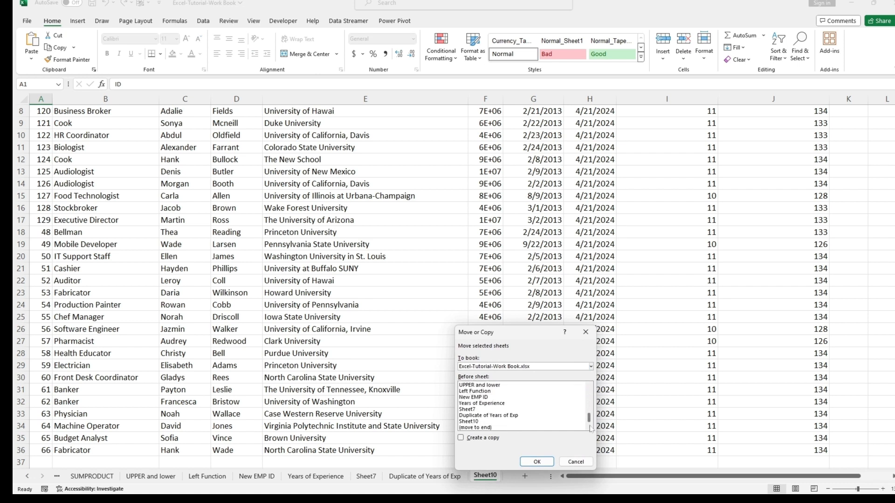
click(472, 428)
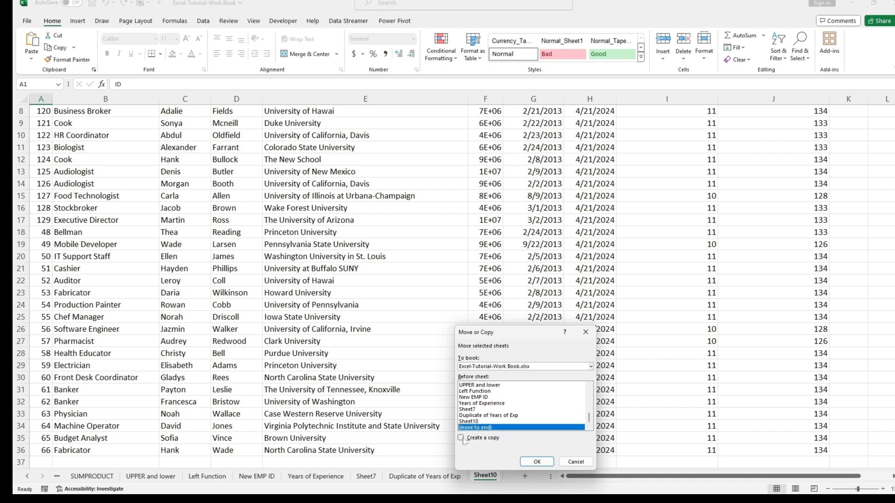
click(461, 439)
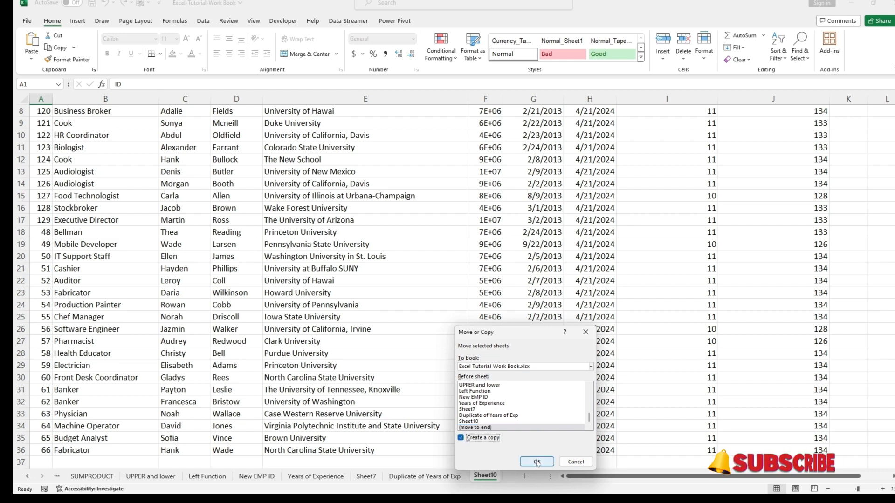
click(537, 462)
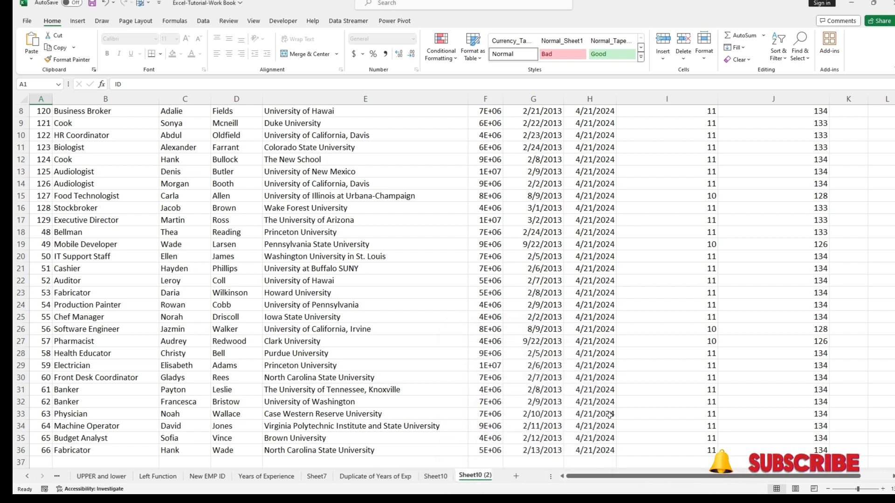
click(430, 476)
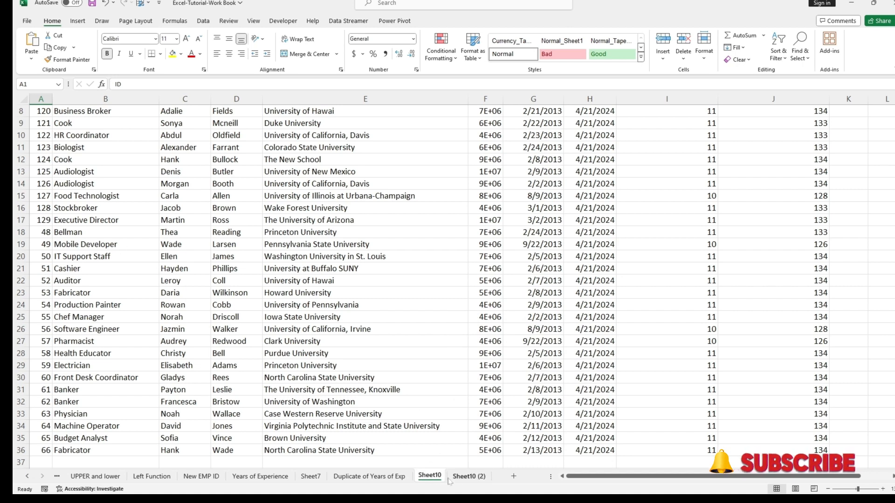
click(470, 477)
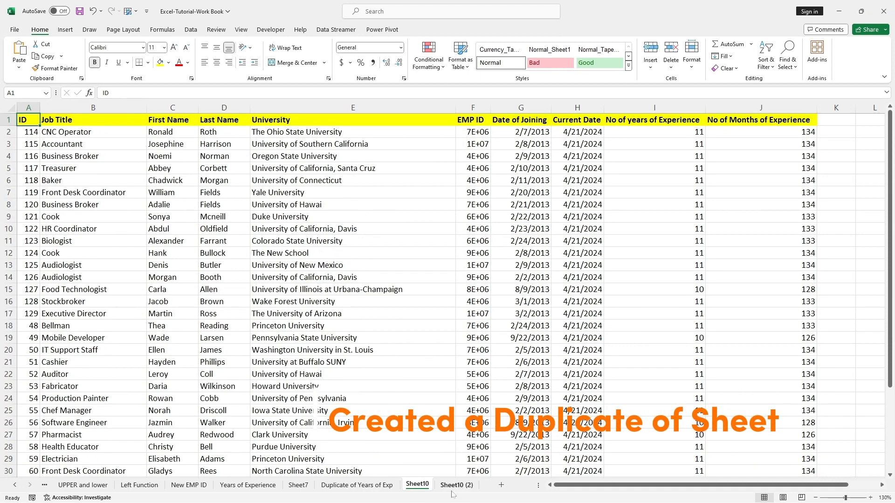
- Rename the copied sheet Sheet10 (2) as "Duplicate of sheet 10"
click(451, 487)
right_click(452, 487)
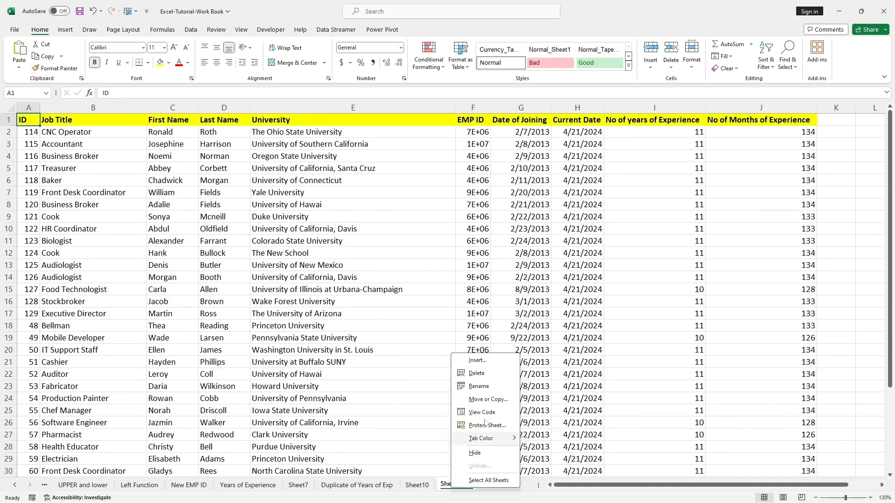
click(485, 388)
text(Duplicate)
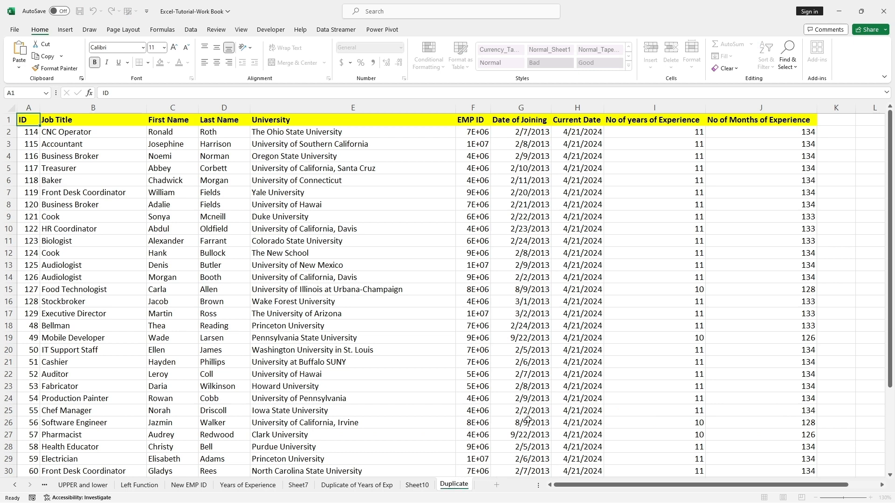
text(of sheet 10)
key(Return)
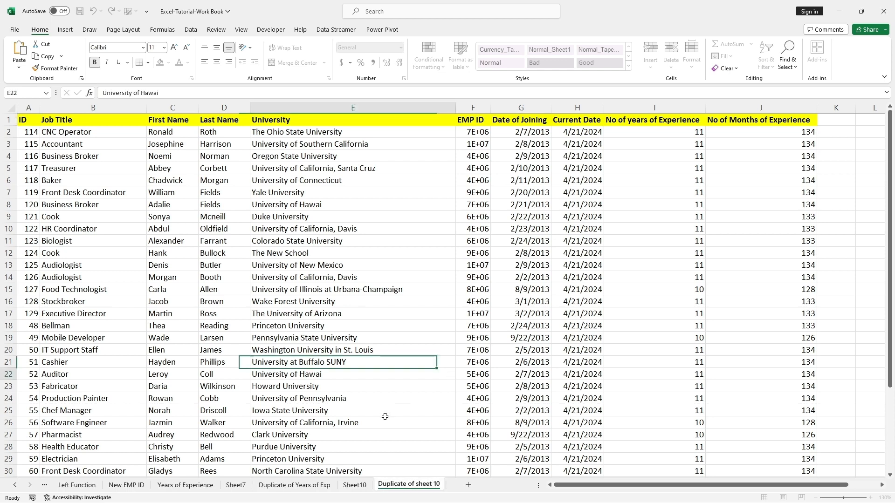
key(ctrl+Page_Up)
click(405, 484)
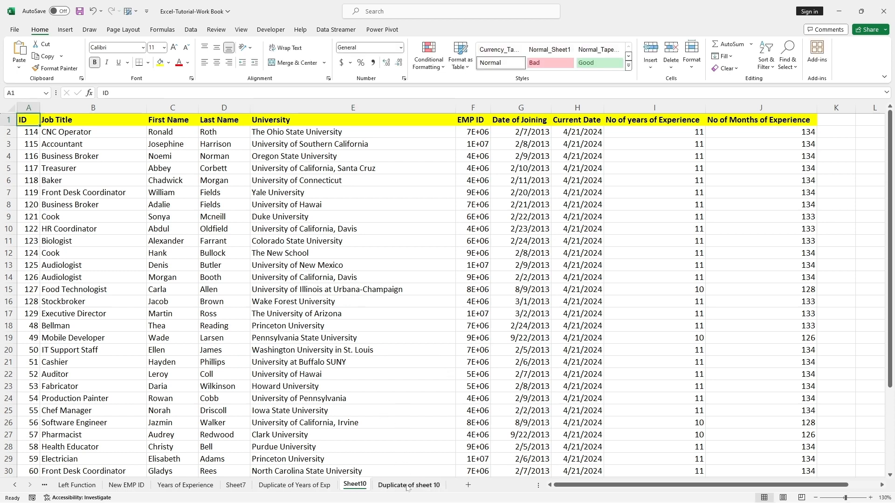